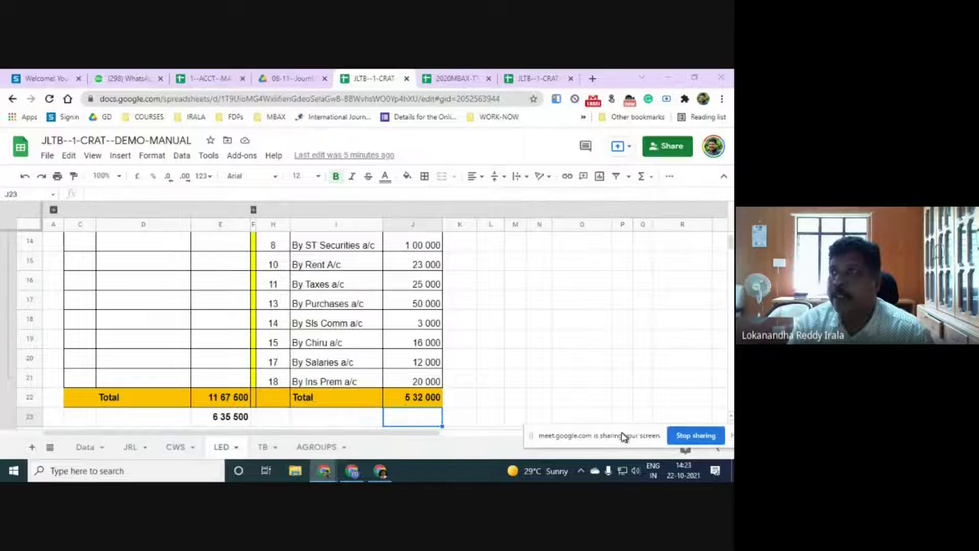
Review the debit and credit entries of the CASH a/c, comparing the Particulars and Amount columns on both sides
scroll(317, 362, up, 3)
scroll(317, 362, up, 3)
scroll(260, 378, down, 3)
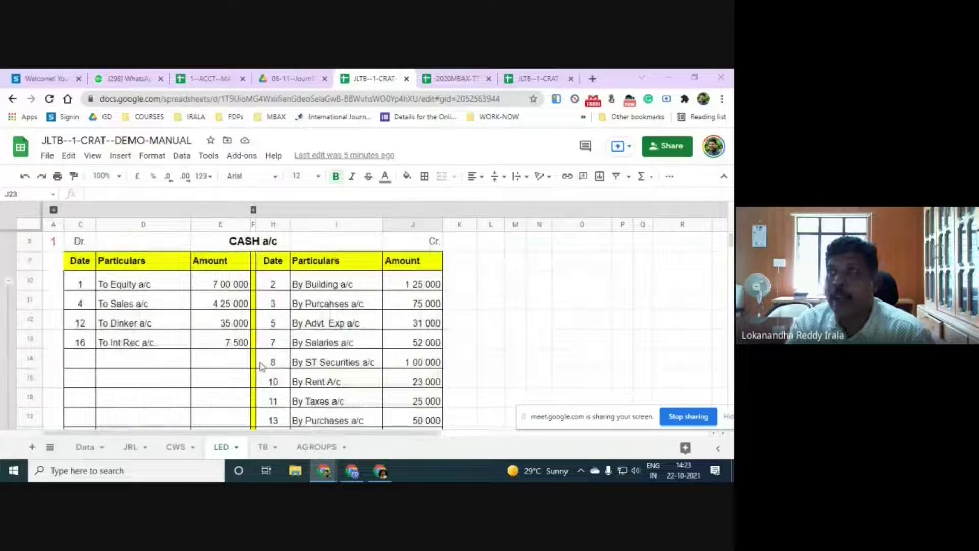
drag(120, 288, 131, 404)
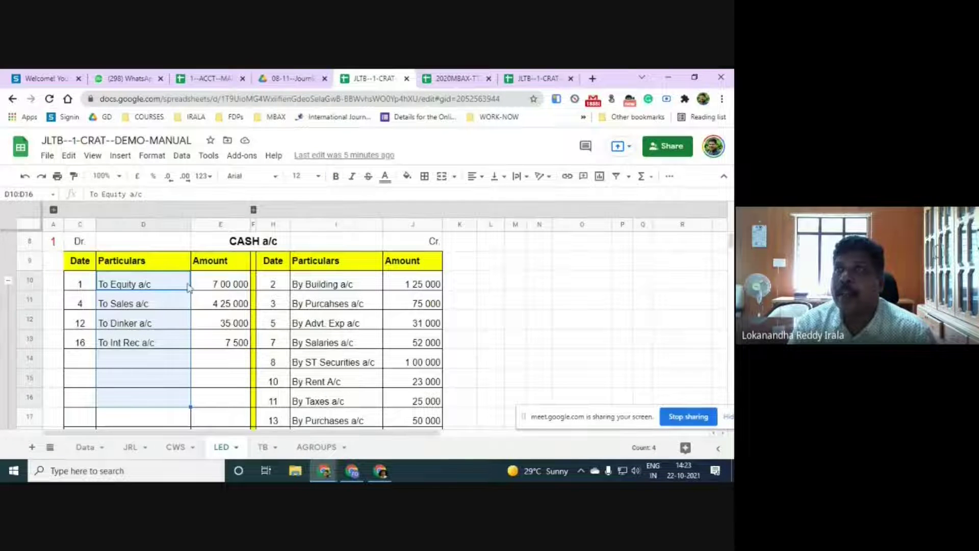
click(162, 325)
drag(148, 292, 218, 361)
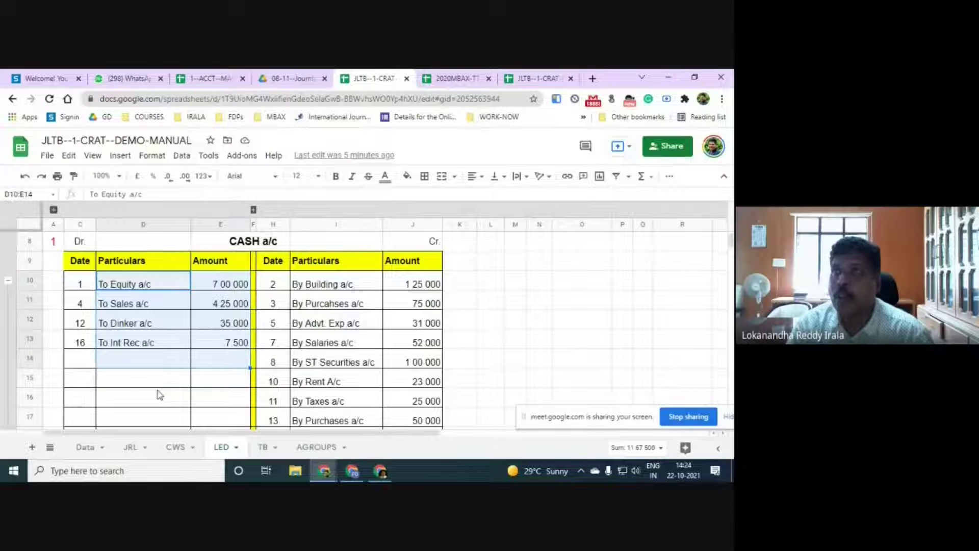
drag(224, 288, 228, 368)
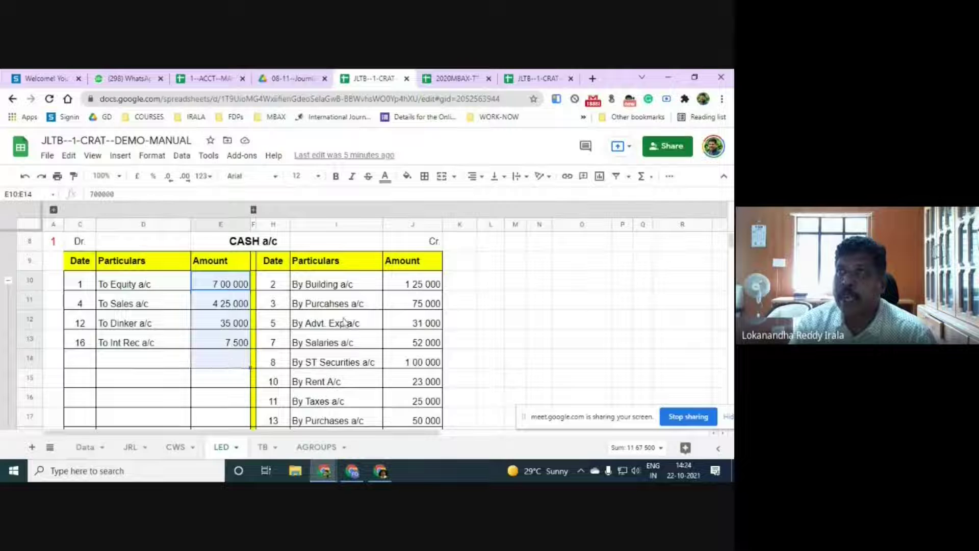
drag(423, 284, 386, 403)
drag(228, 287, 225, 364)
drag(423, 284, 402, 403)
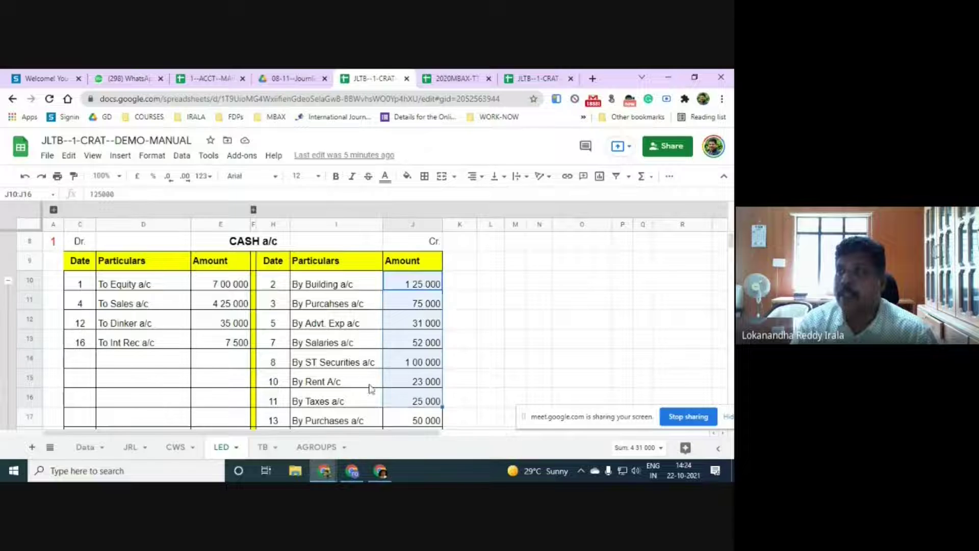
Inspect the debit total, credit total and difference formulas beneath the CASH a/c entries
scroll(328, 349, down, 1)
scroll(326, 347, down, 3)
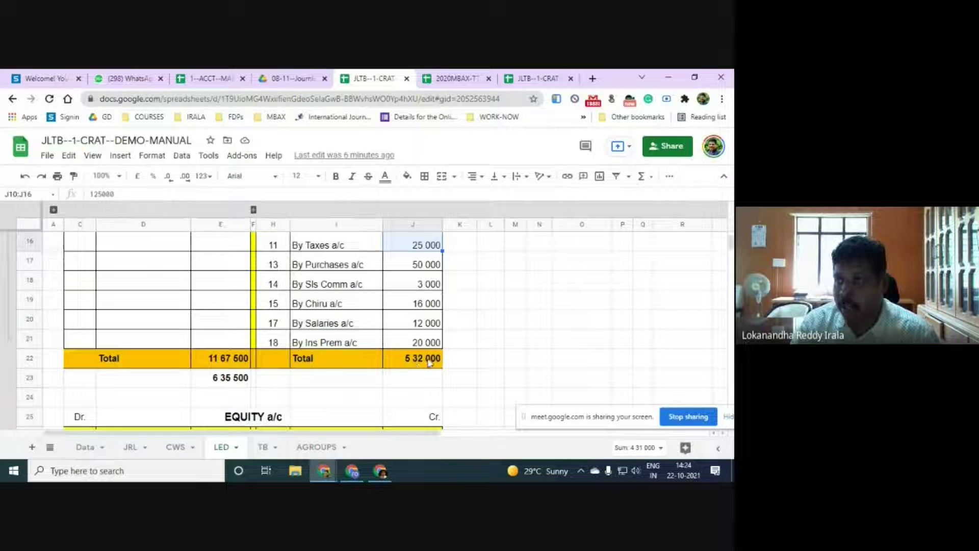
click(228, 362)
click(427, 363)
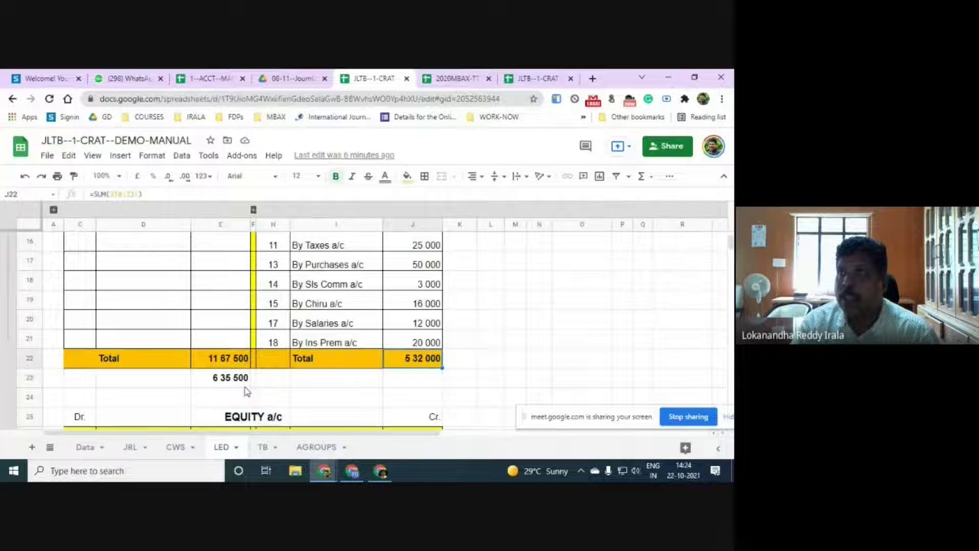
click(220, 381)
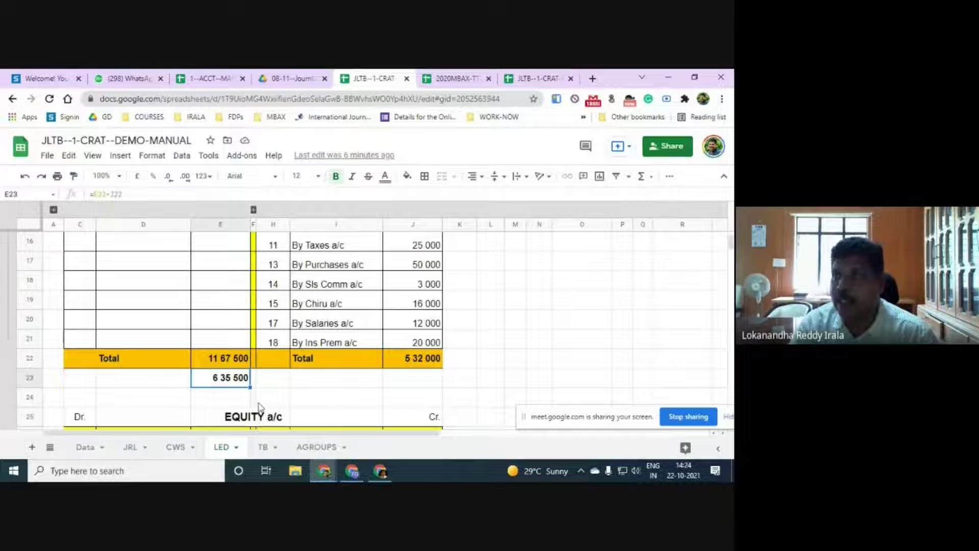
Label the difference amount below the CASH a/c totals by entering "Balance" in cell D23
click(177, 384)
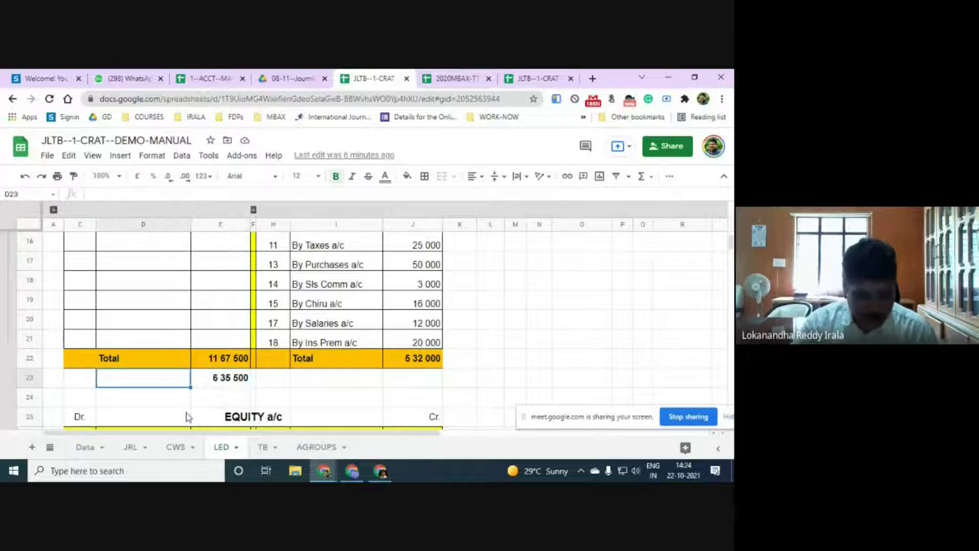
text(Balance)
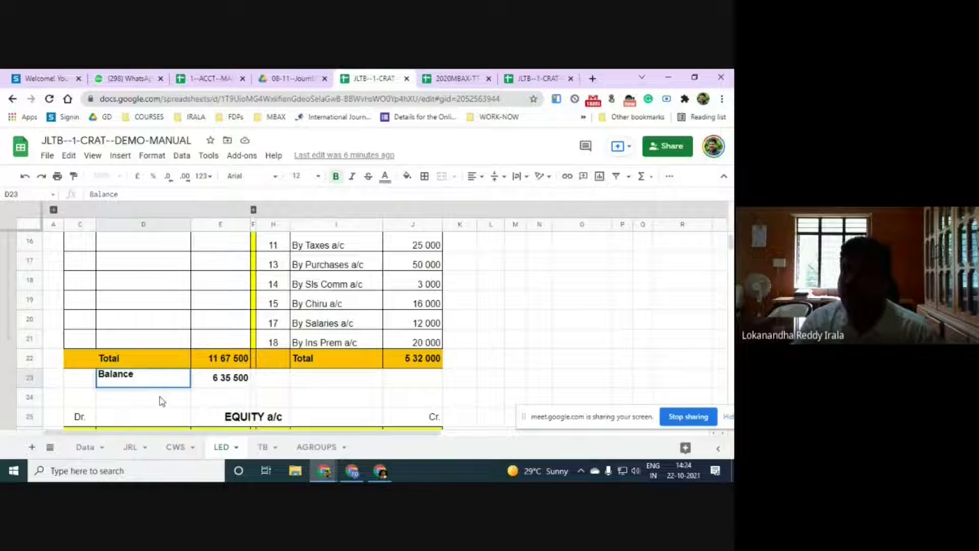
key(Return)
key(Up)
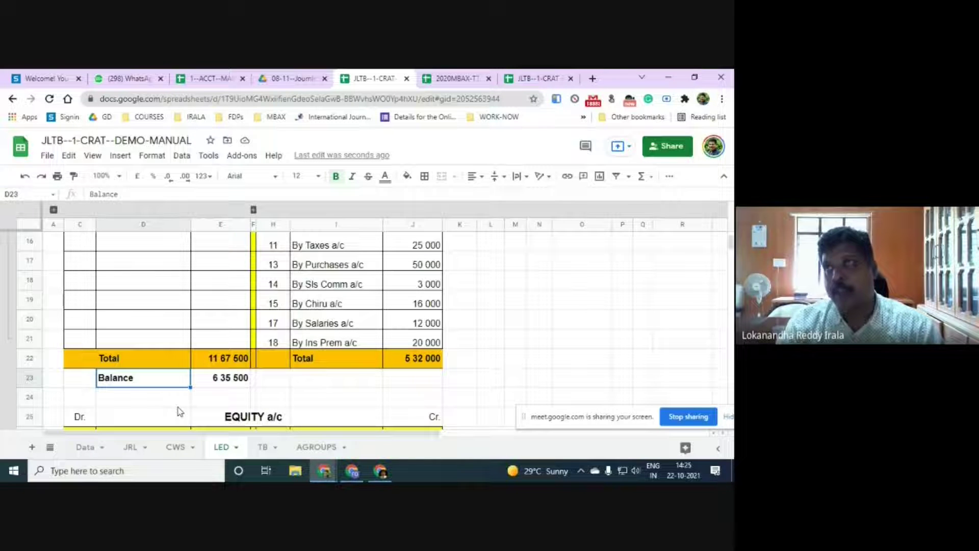
Compare the CASH a/c debit and credit totals with the Balance row in D23:E23
click(224, 358)
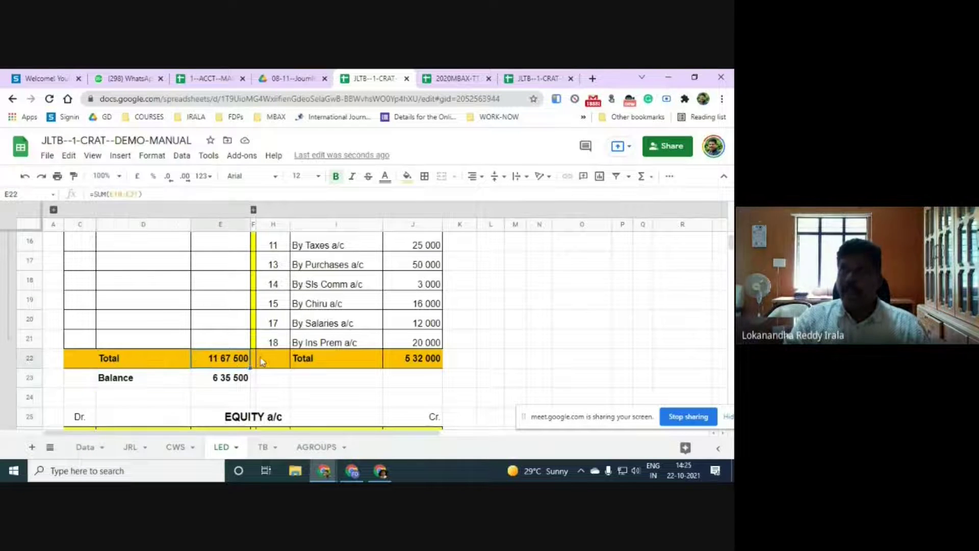
click(414, 363)
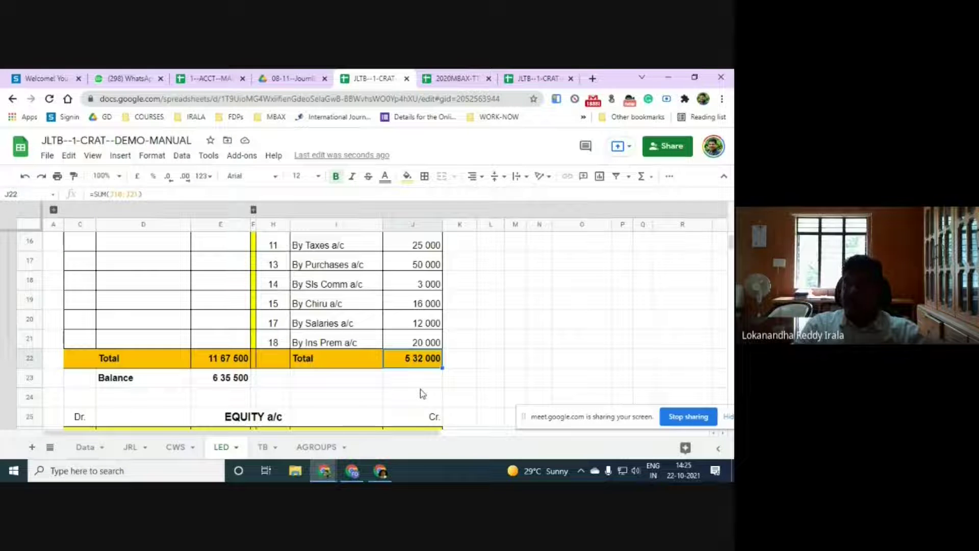
drag(185, 383, 236, 386)
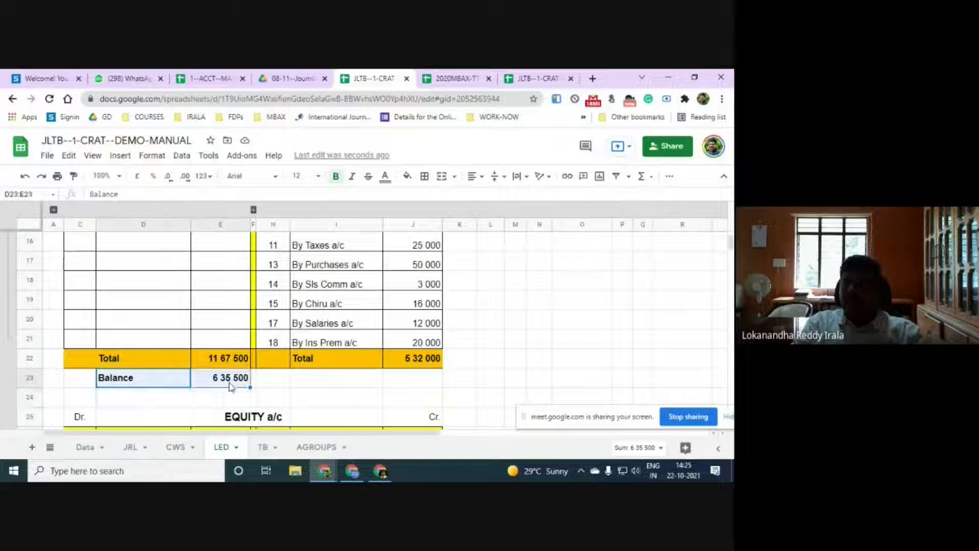
click(229, 383)
click(219, 393)
drag(175, 377, 229, 385)
click(232, 397)
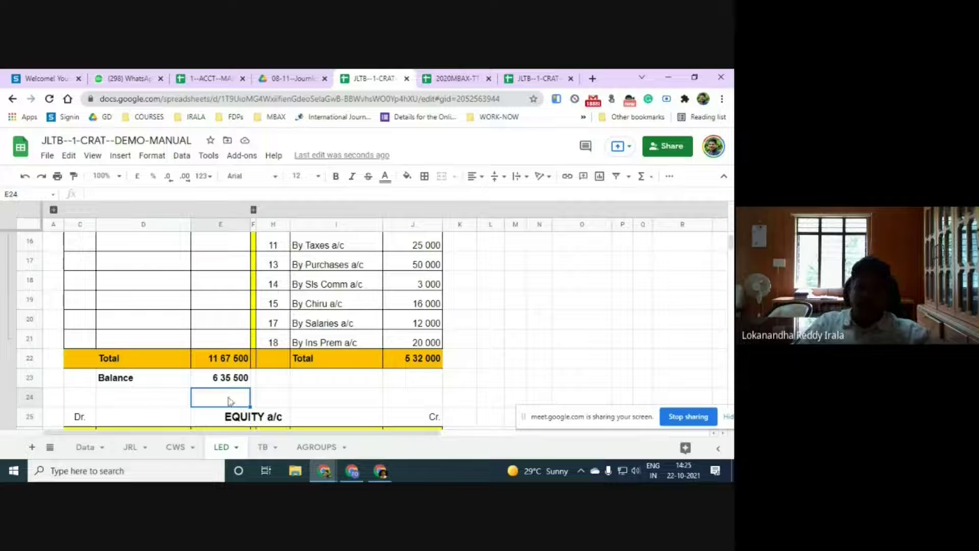
Correct "CrediT" to "Credit" in the first Balancing of Accounts instruction in cell D3
scroll(230, 357, up, 3)
scroll(240, 342, up, 3)
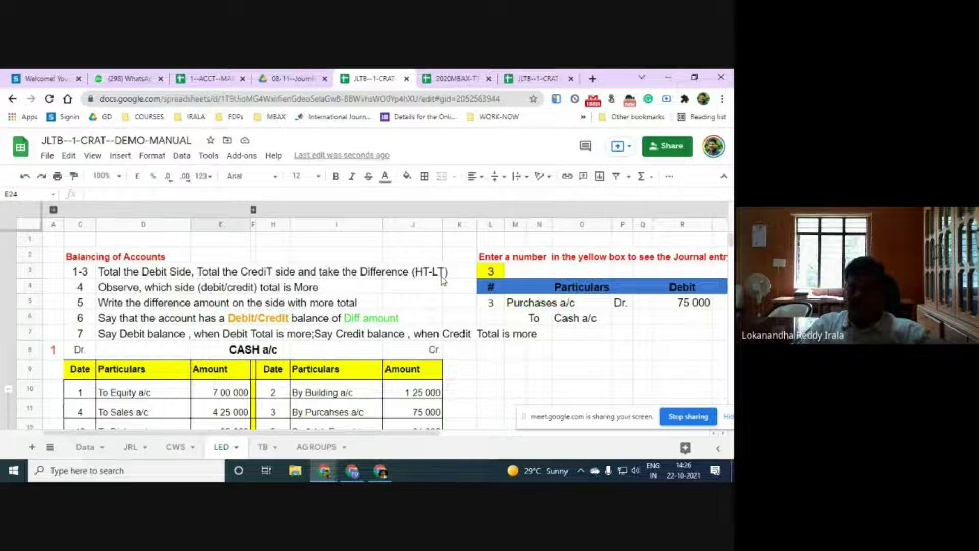
click(109, 275)
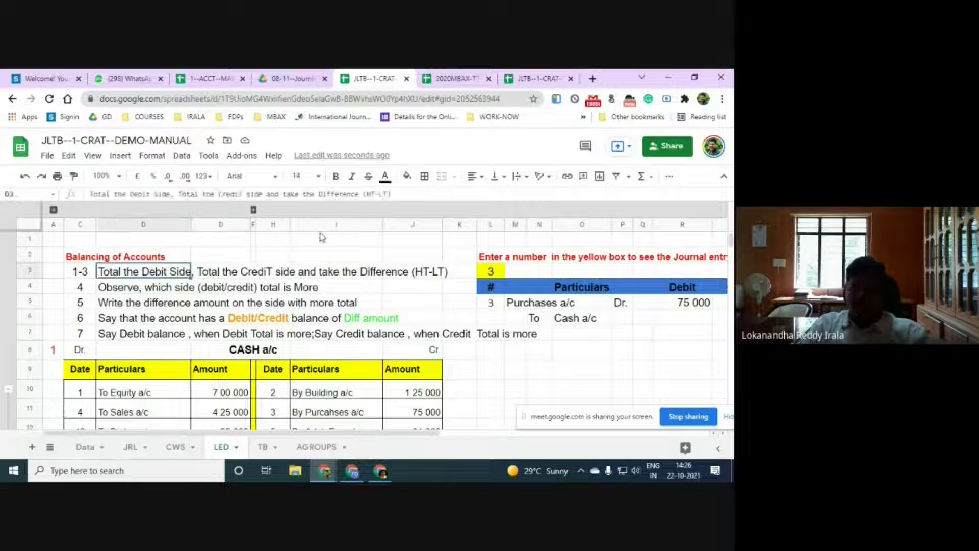
click(239, 195)
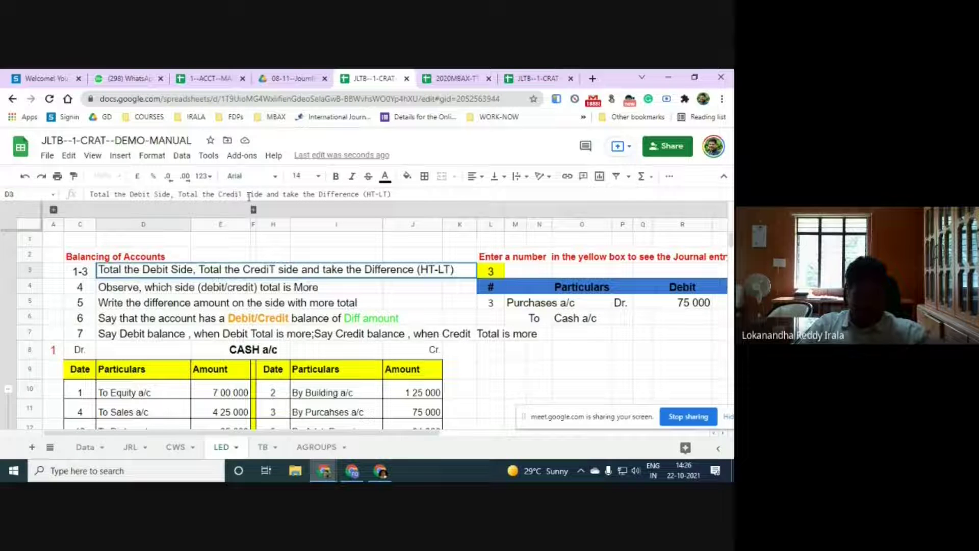
key(BackSpace)
text(t)
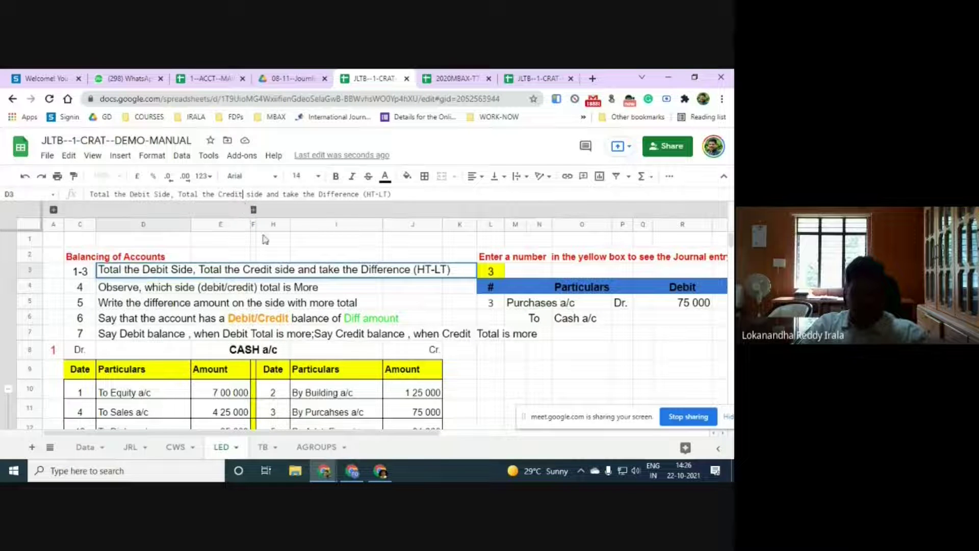
click(257, 292)
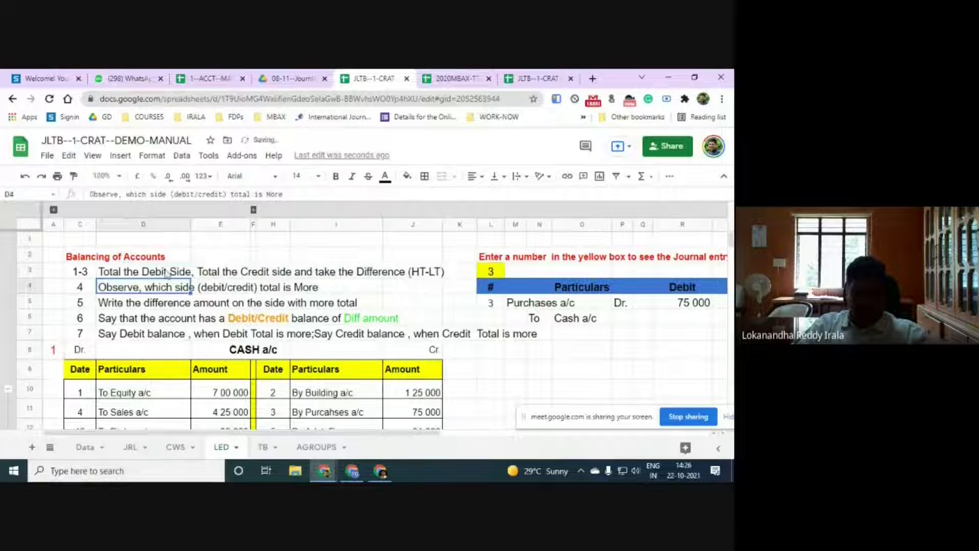
Trace the instruction for steps 1-3 through the CASH a/c debit total, credit total and balance cells
click(168, 274)
click(242, 275)
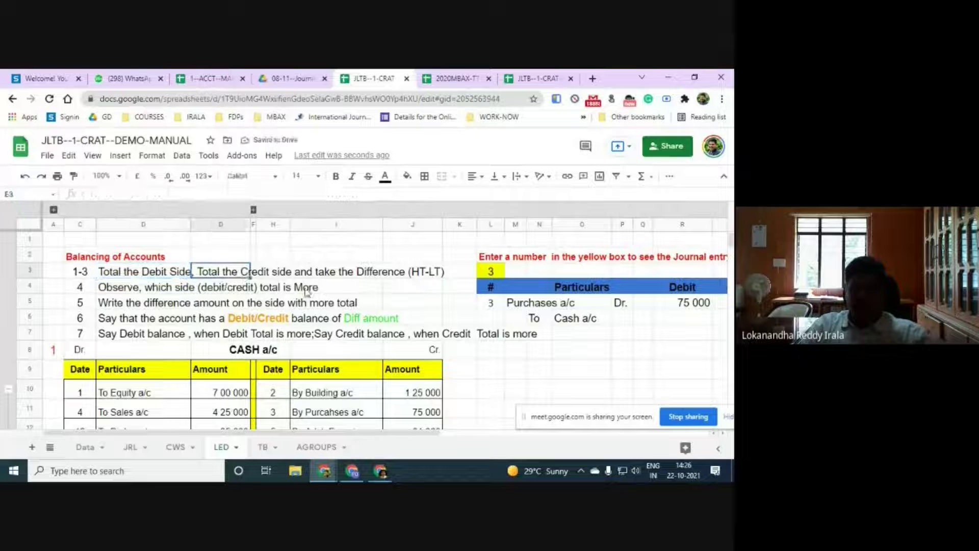
scroll(306, 291, down, 5)
click(237, 363)
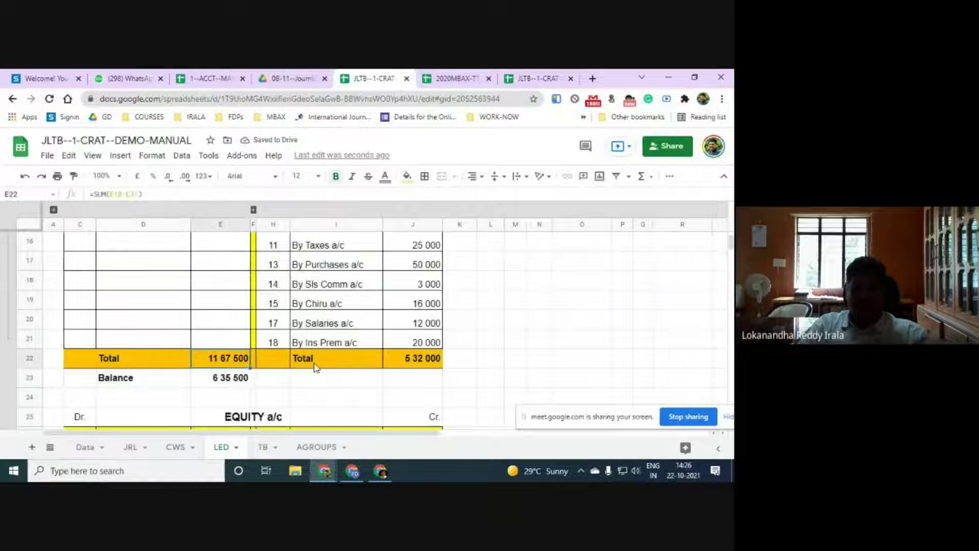
click(410, 361)
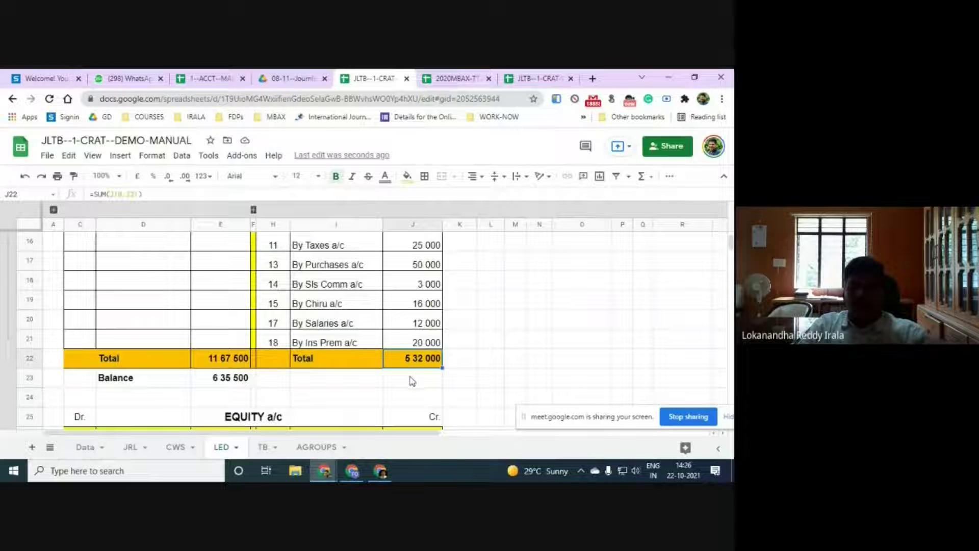
click(229, 381)
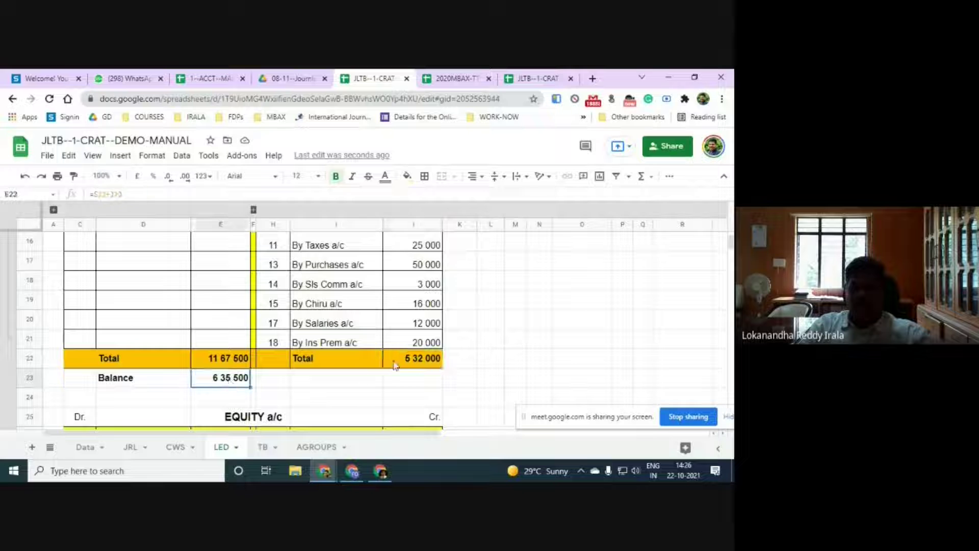
Check the placement of the CASH a/c balance against balancing instructions 4 to 7
scroll(354, 370, up, 5)
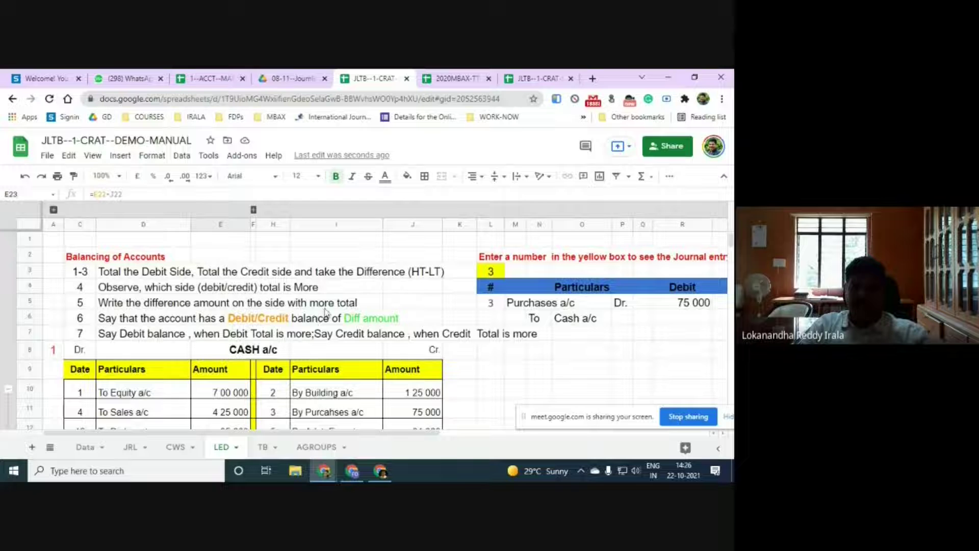
scroll(340, 308, down, 8)
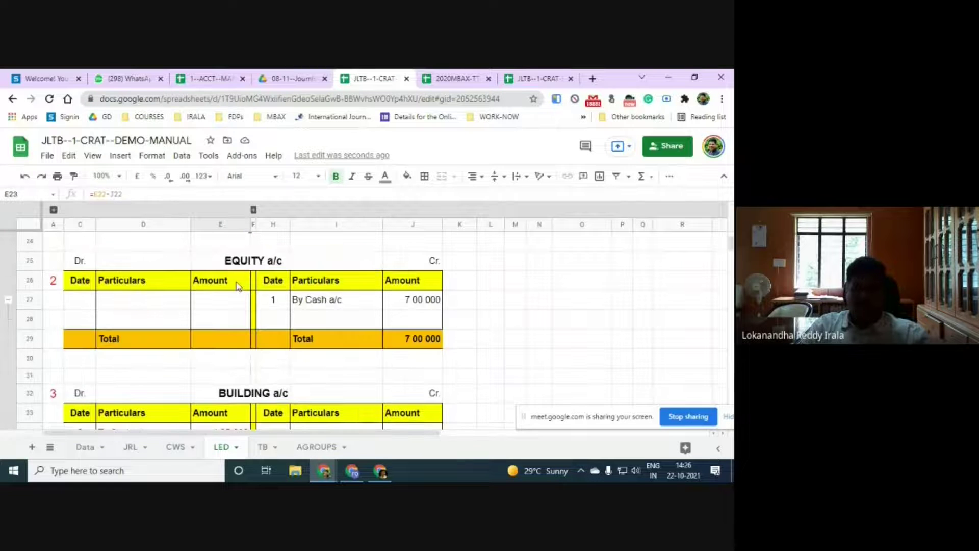
scroll(232, 290, up, 2)
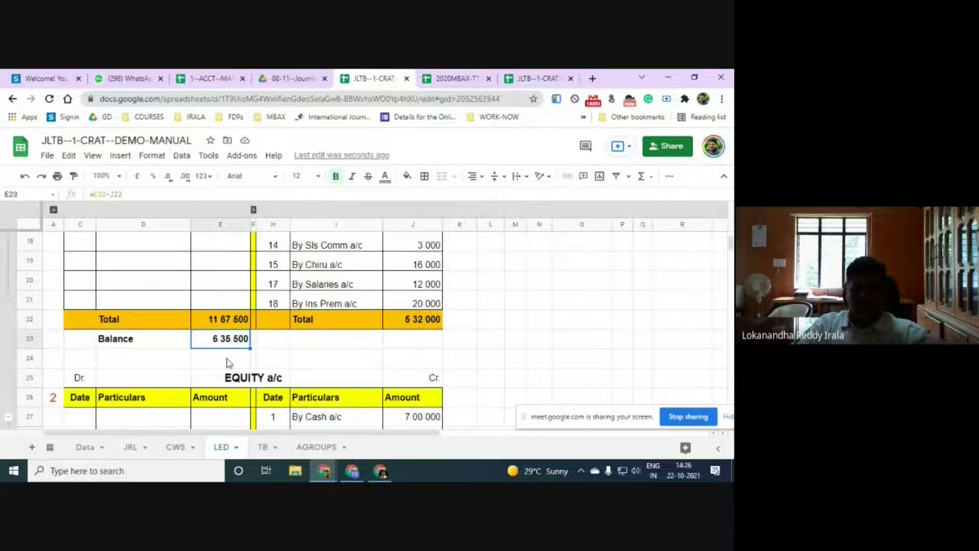
scroll(216, 344, up, 5)
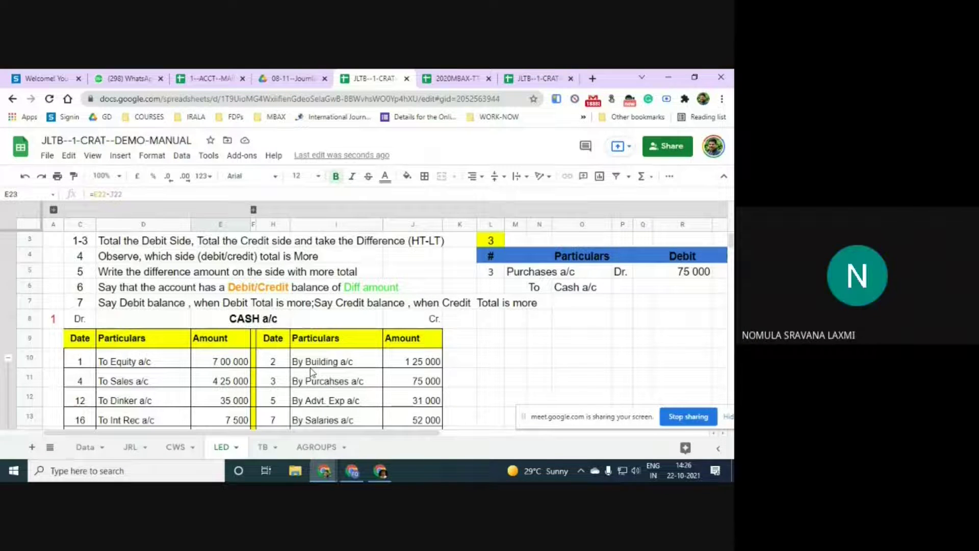
scroll(310, 372, down, 10)
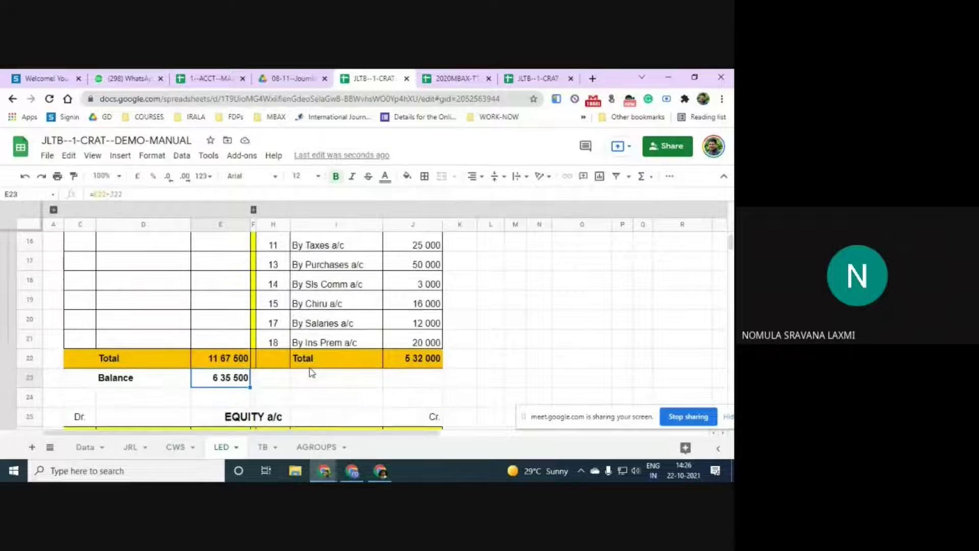
scroll(310, 373, up, 10)
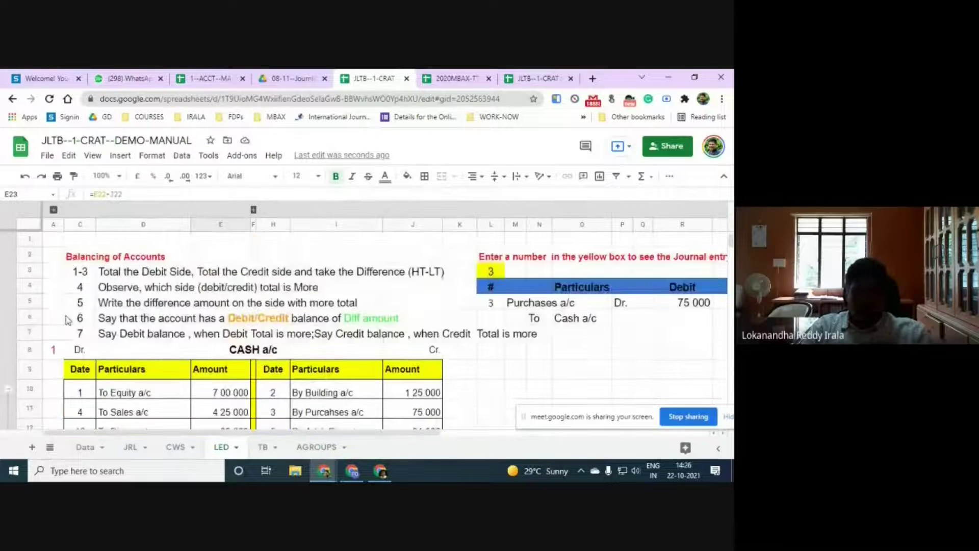
Review the full list of balancing instructions, the CASH a/c entries and the debit total in E22
drag(80, 271, 388, 342)
click(301, 373)
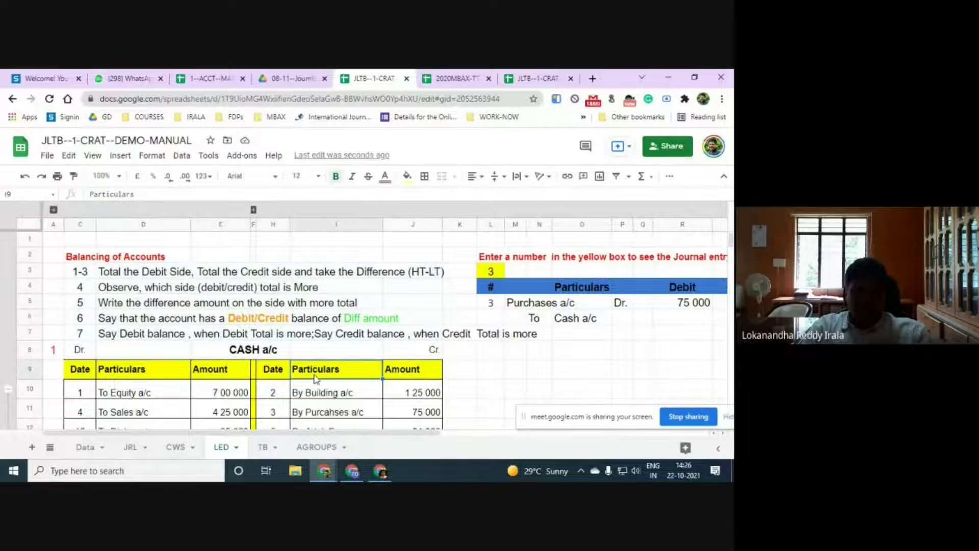
scroll(319, 379, down, 2)
scroll(270, 377, up, 2)
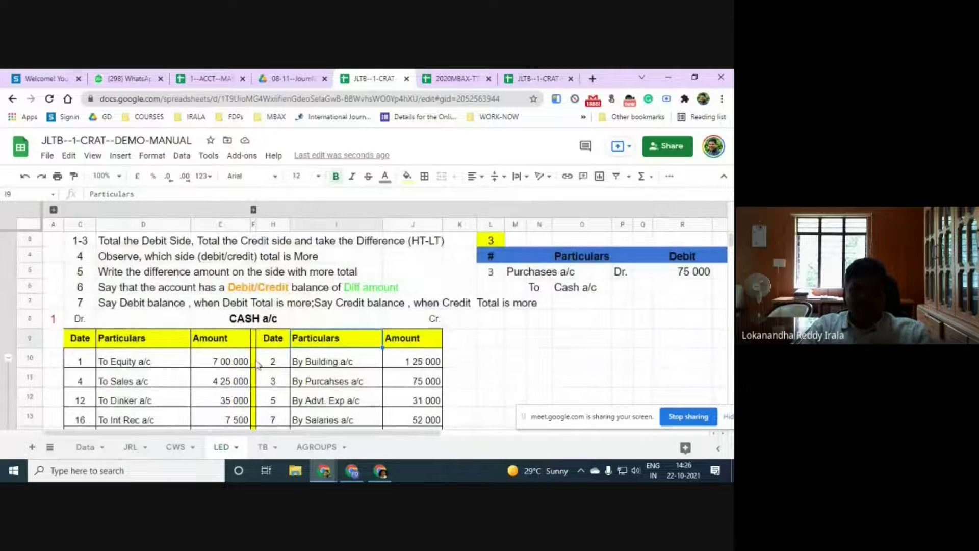
scroll(271, 363, down, 2)
scroll(270, 362, down, 2)
scroll(272, 359, up, 3)
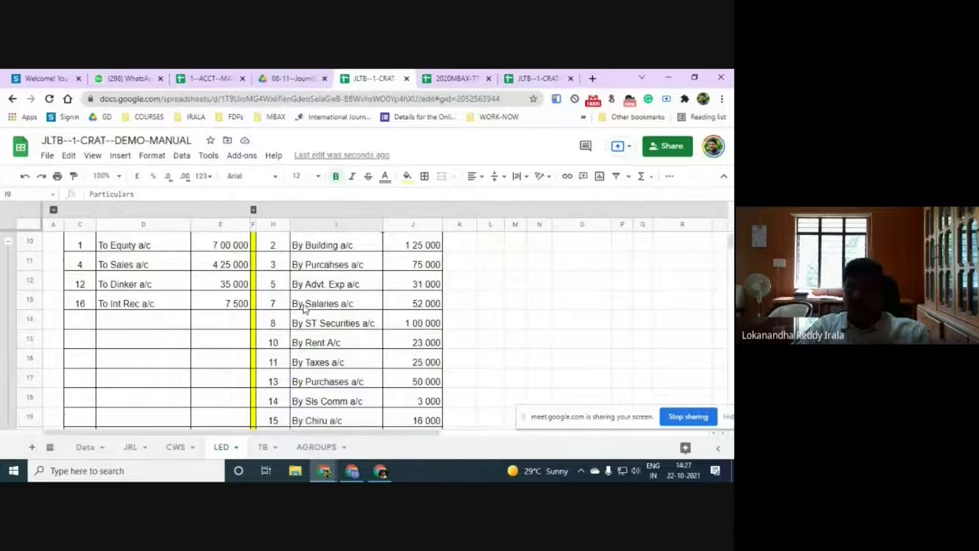
scroll(217, 379, down, 1)
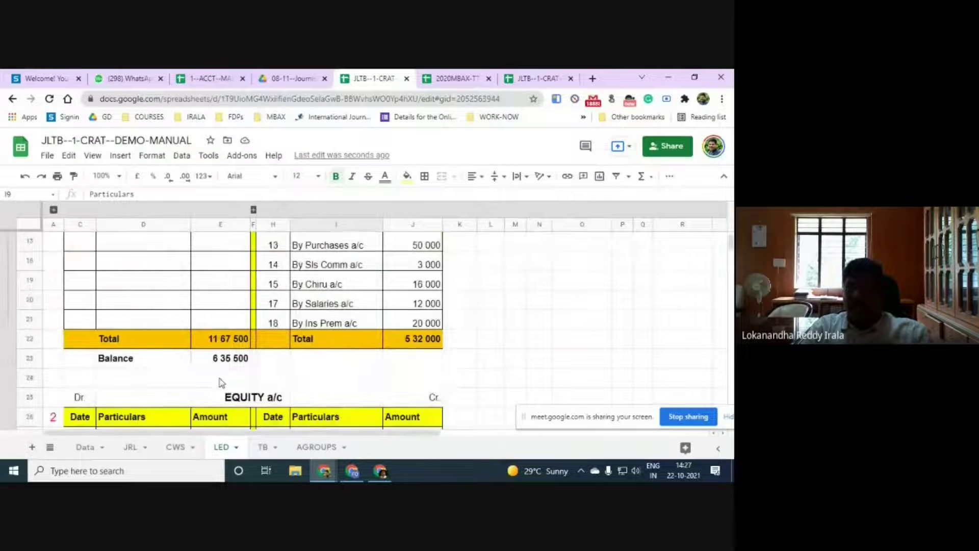
click(232, 344)
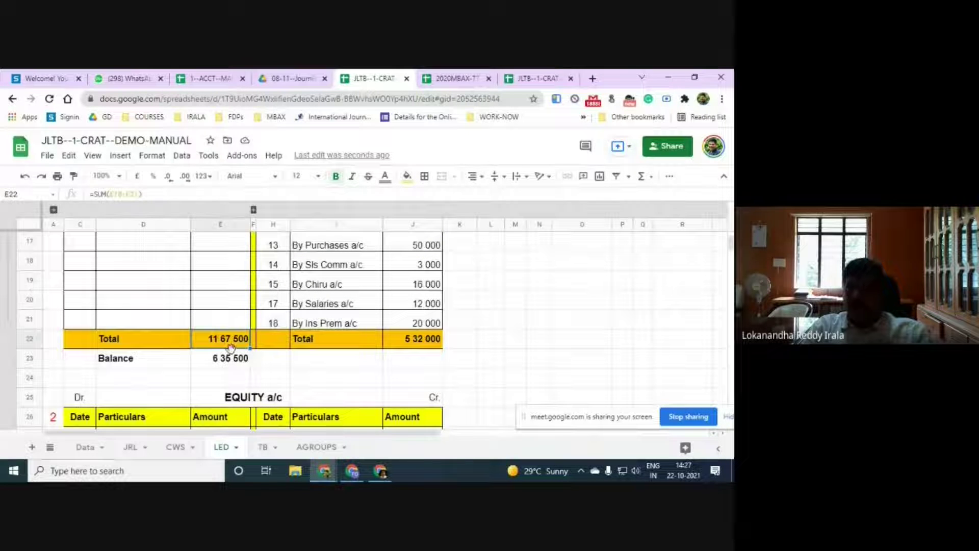
Calculate the difference between the CASH a/c debit and credit totals in O22 with the formula =E22-J22
click(426, 343)
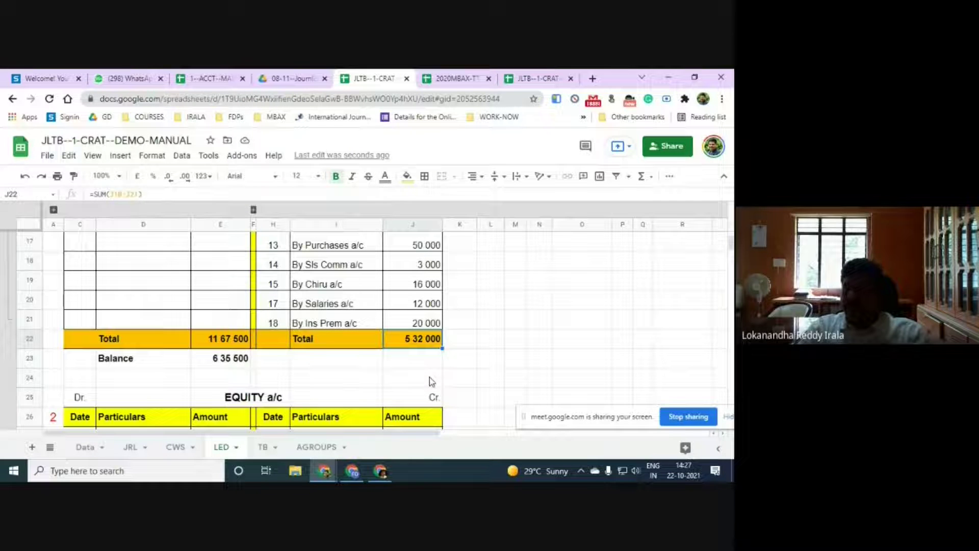
drag(232, 340, 298, 341)
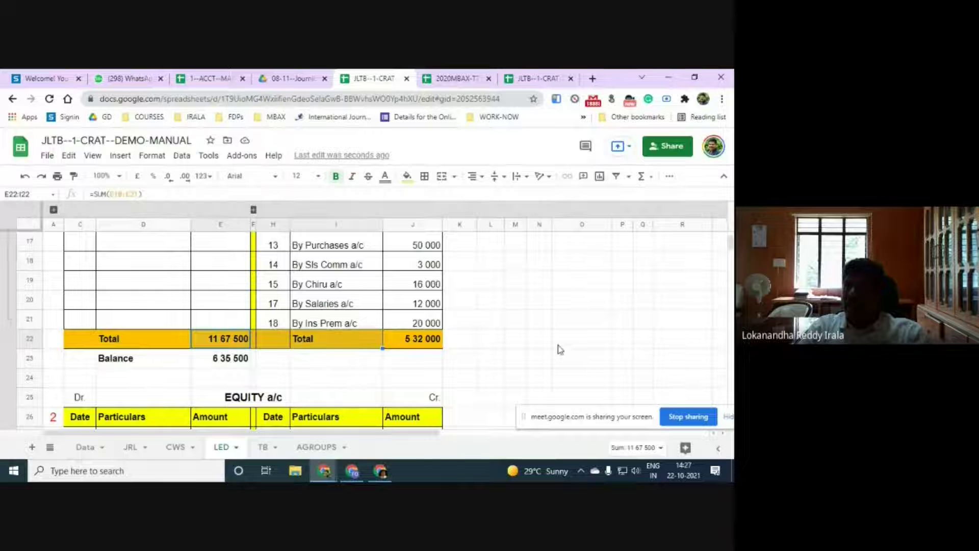
click(559, 346)
text(=)
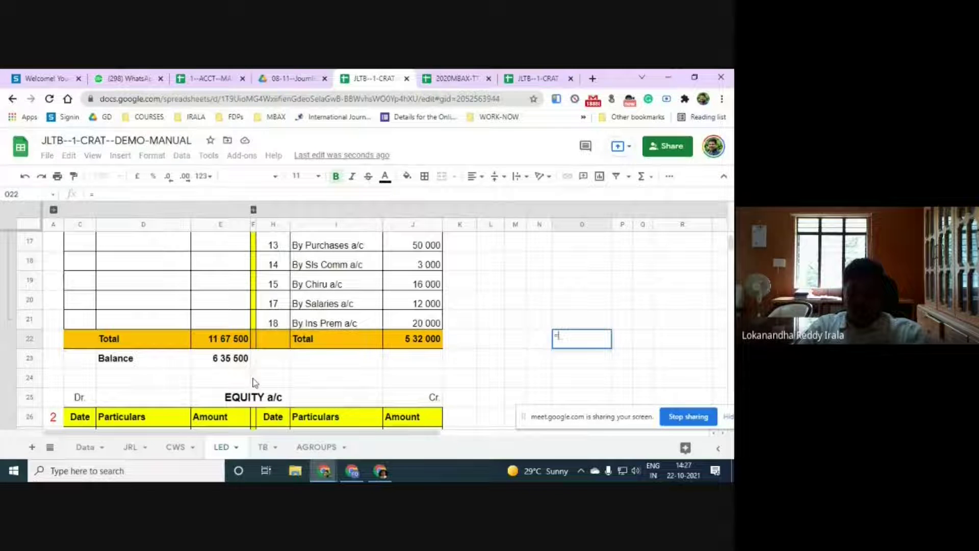
click(234, 345)
text(-)
click(405, 346)
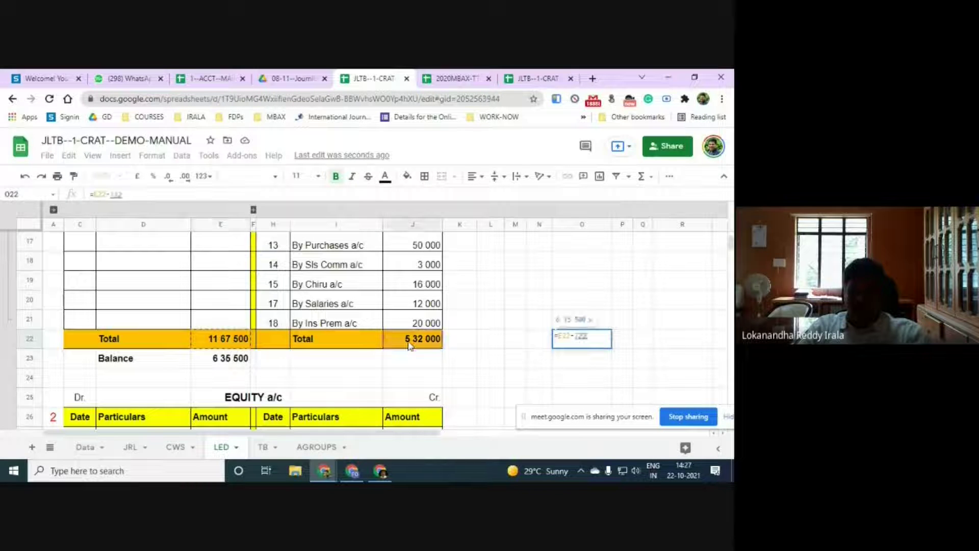
key(Return)
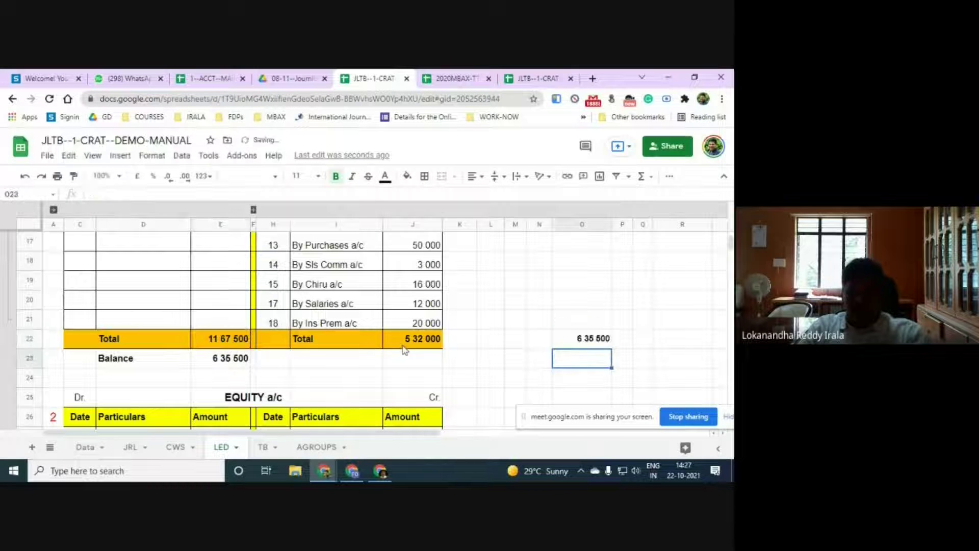
Compare the O22 difference with the CASH a/c balance cell E23 and the credit side J23, and clear O22
click(587, 346)
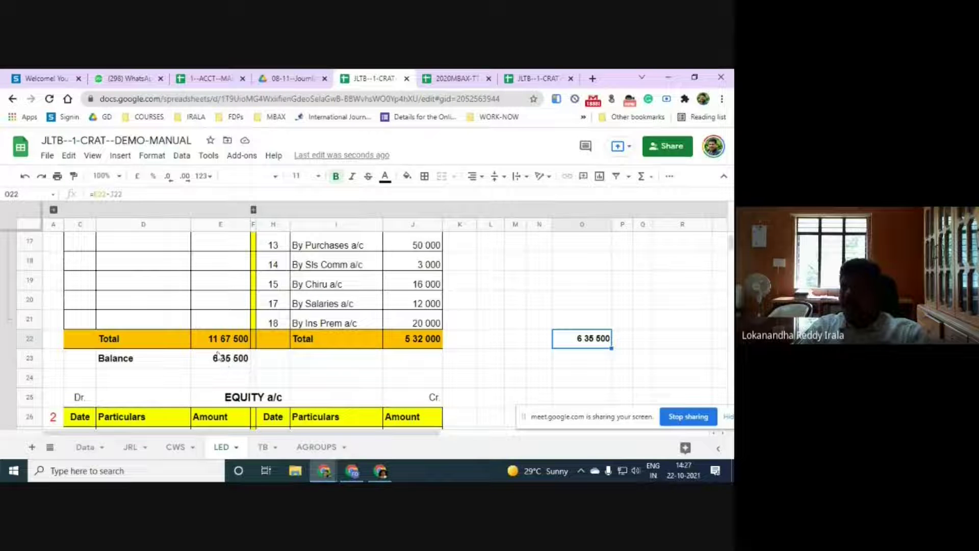
click(217, 361)
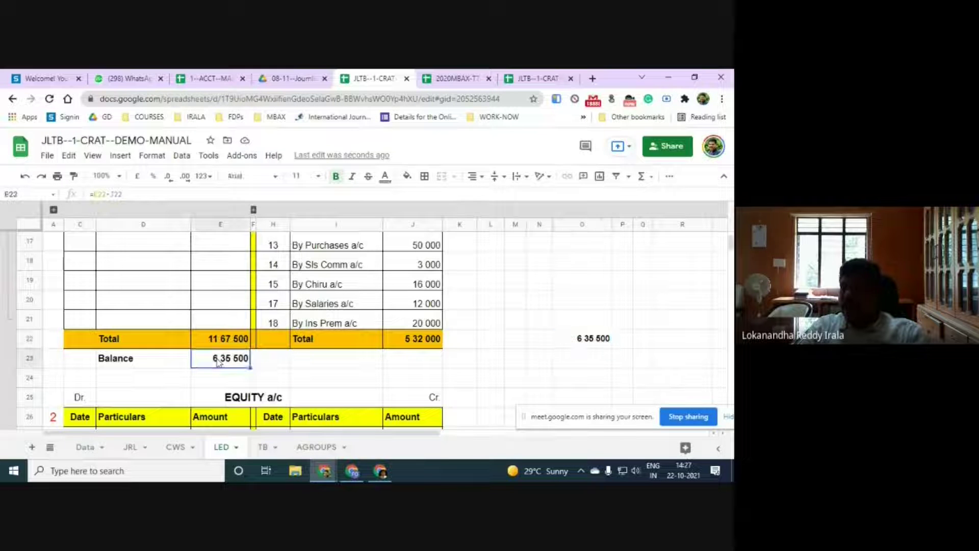
click(395, 364)
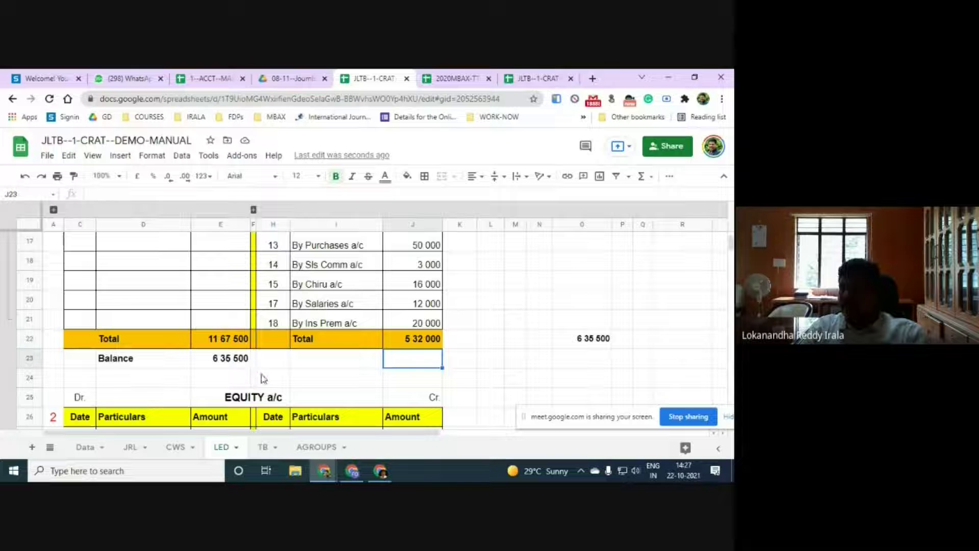
click(232, 363)
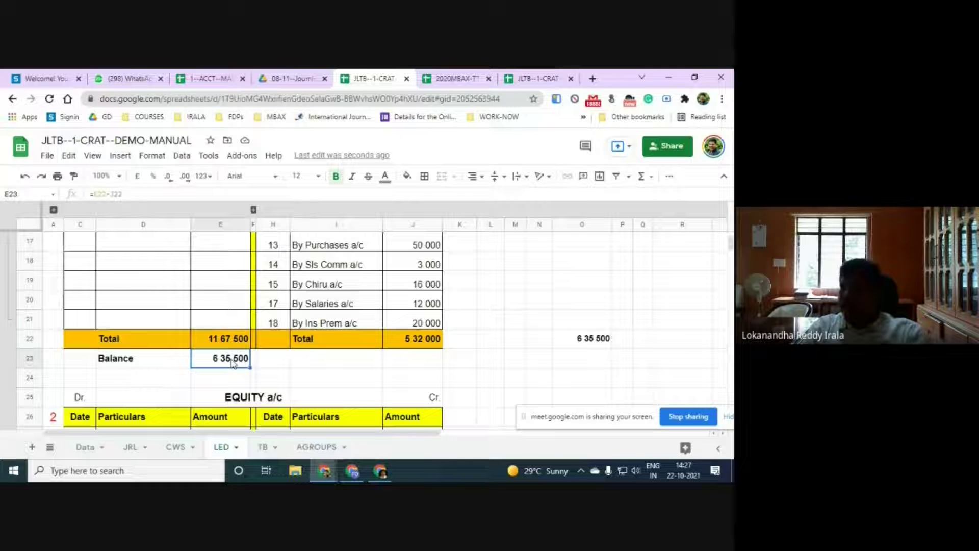
click(596, 344)
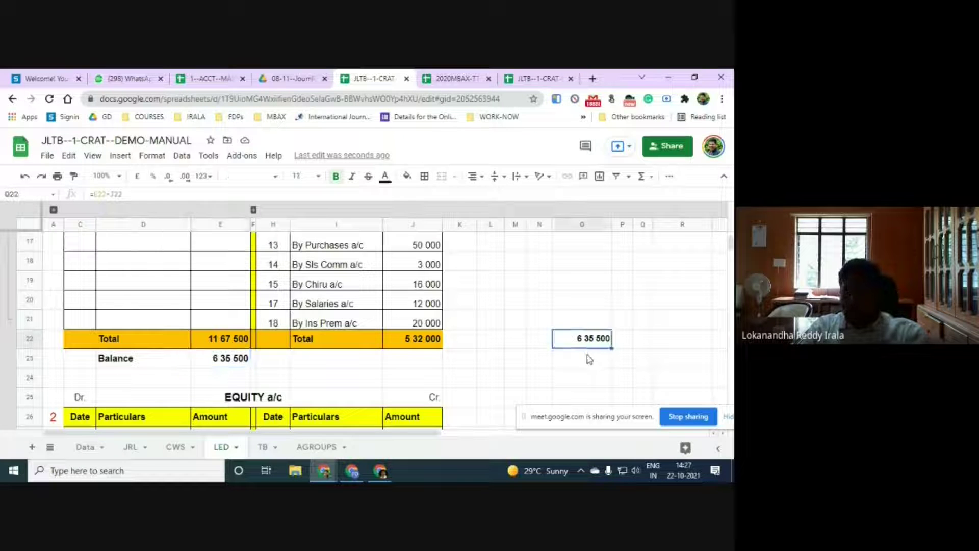
key(Delete)
Review the CASH a/c debit total in E22 and the balance in E23 alongside the account's entries
click(240, 341)
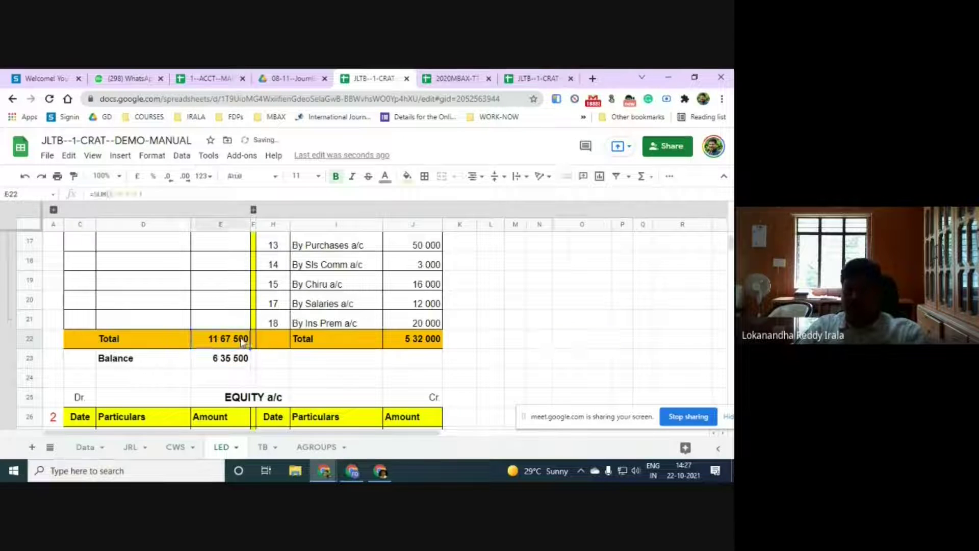
scroll(120, 277, up, 3)
scroll(120, 277, down, 3)
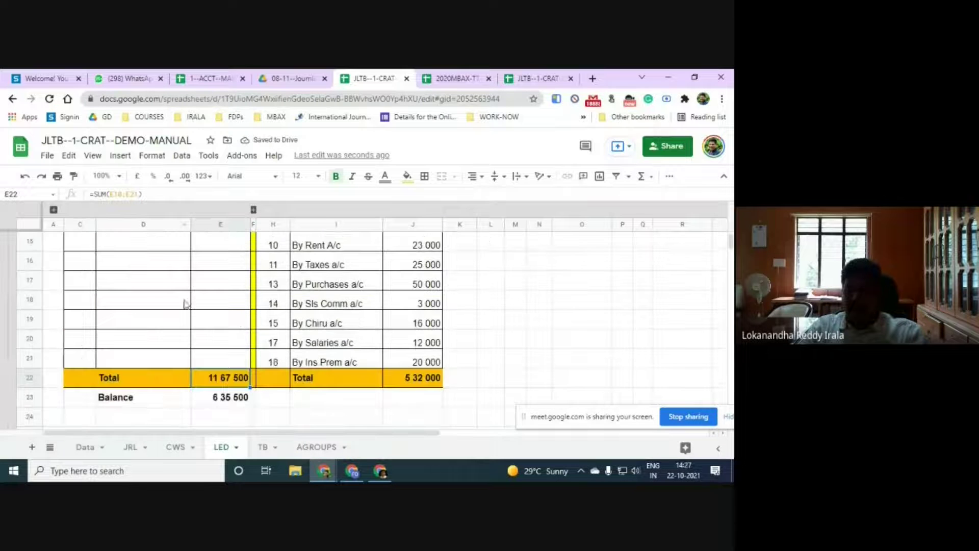
click(233, 404)
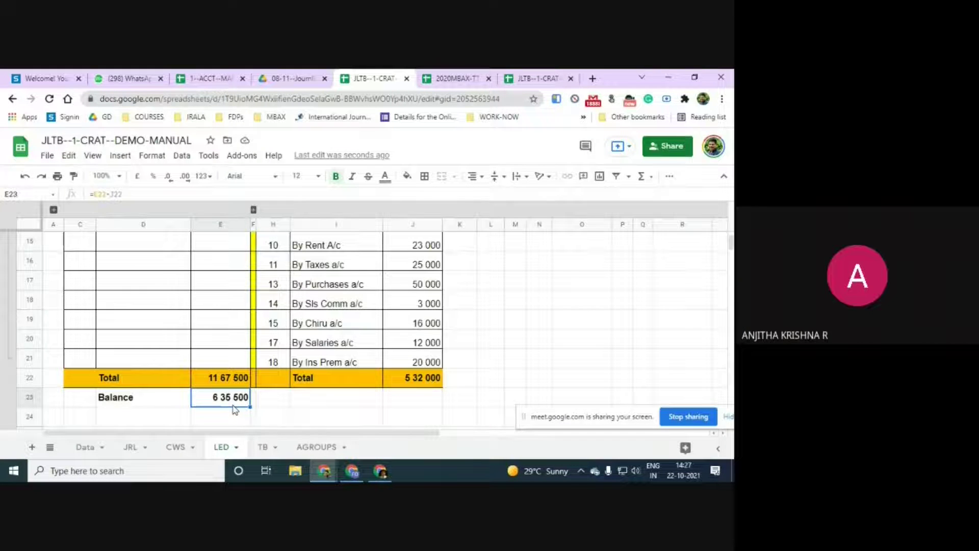
Check the EQUITY a/c credit total in J29 and set the text colour of debit total cell E29 to black
scroll(234, 409, down, 3)
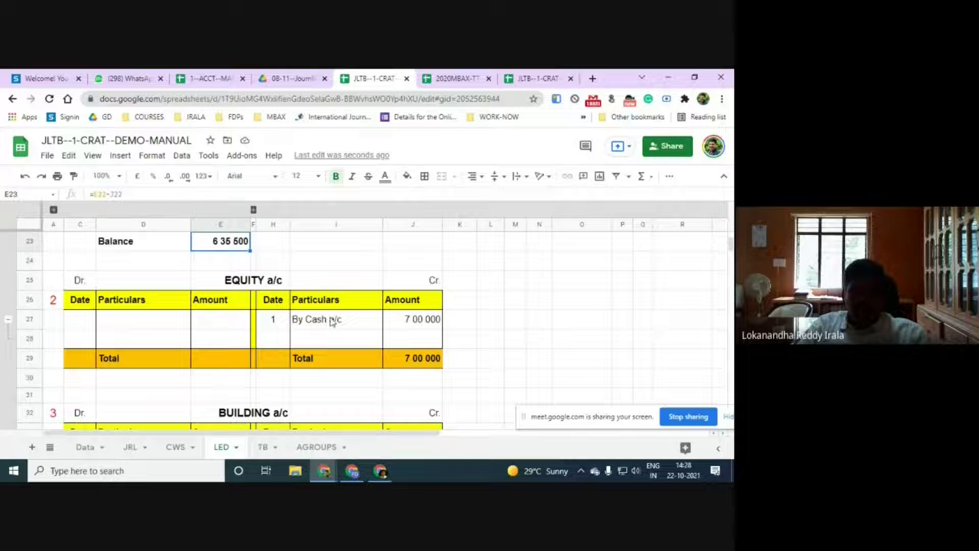
click(420, 362)
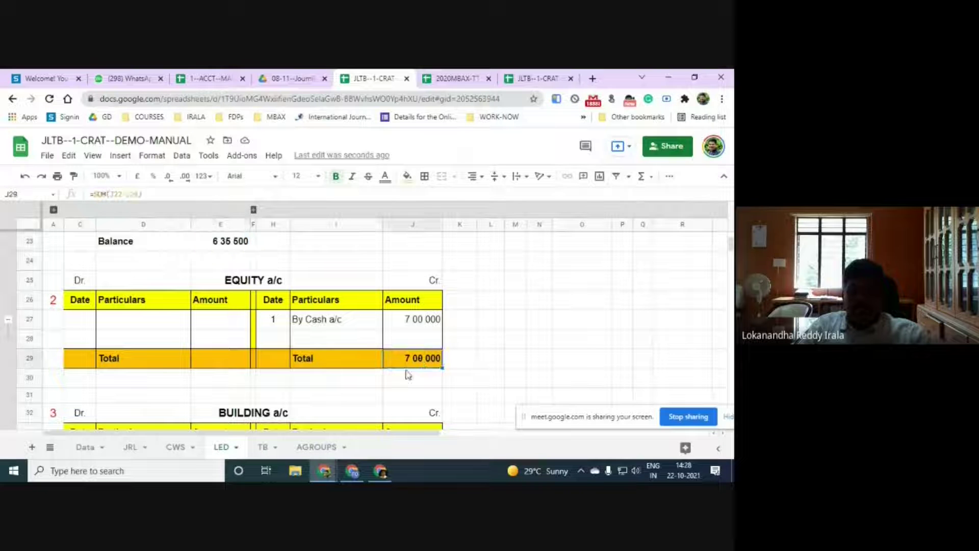
click(226, 362)
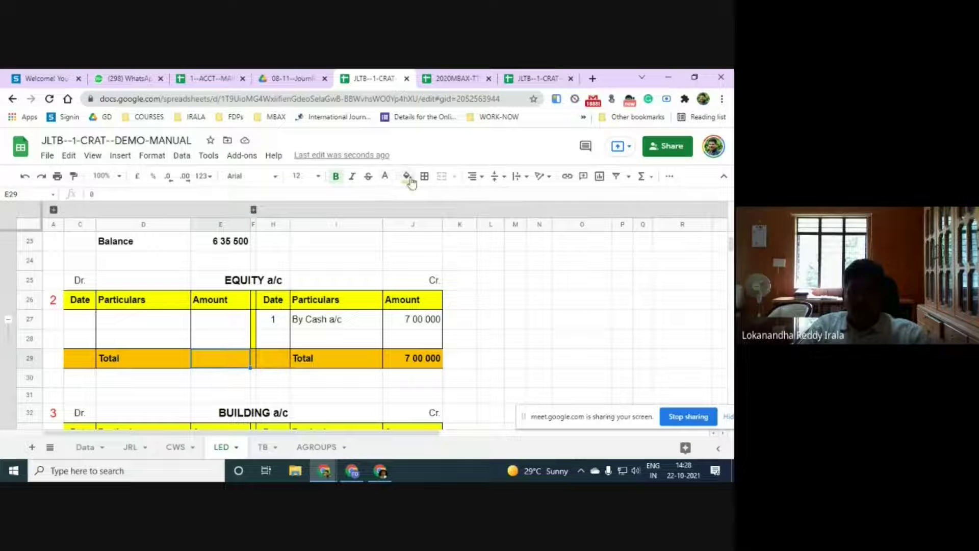
click(385, 176)
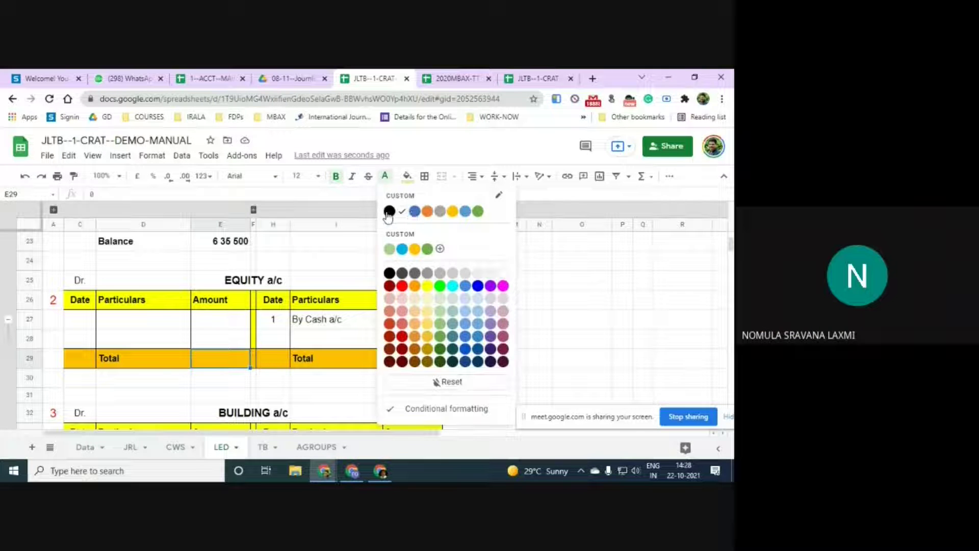
click(388, 212)
Label I30 "balance" below the EQUITY a/c credit total and accept the suggested formula =J27-J29 in J30
click(324, 377)
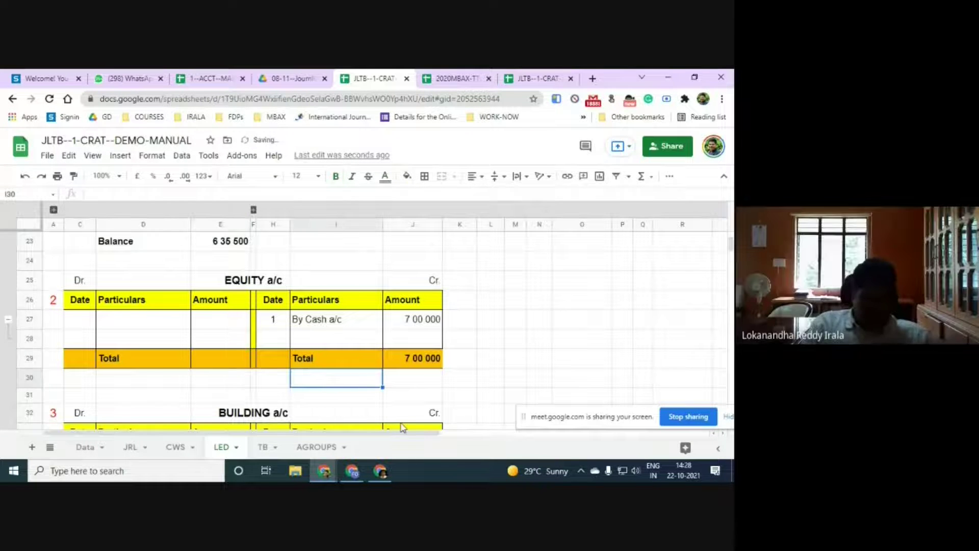
text(balance)
key(Tab)
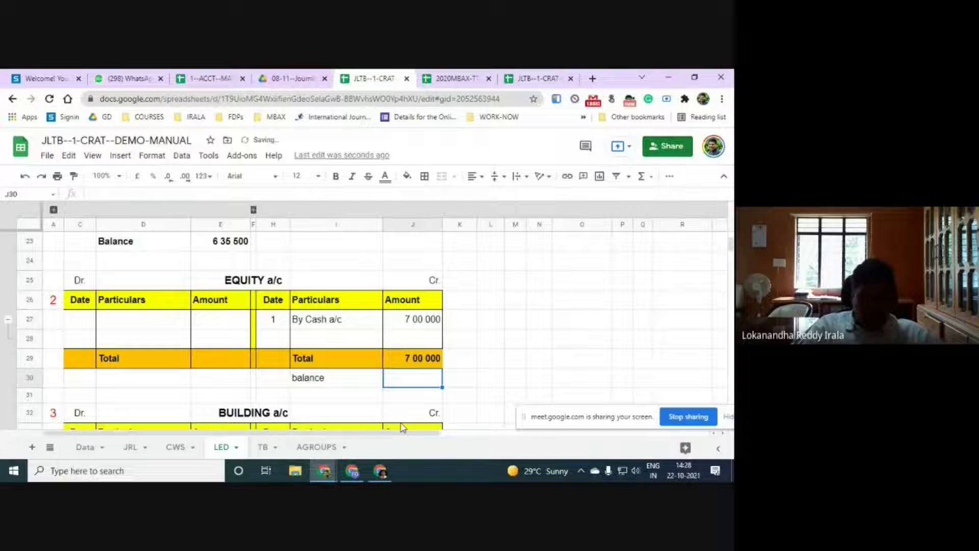
text(=)
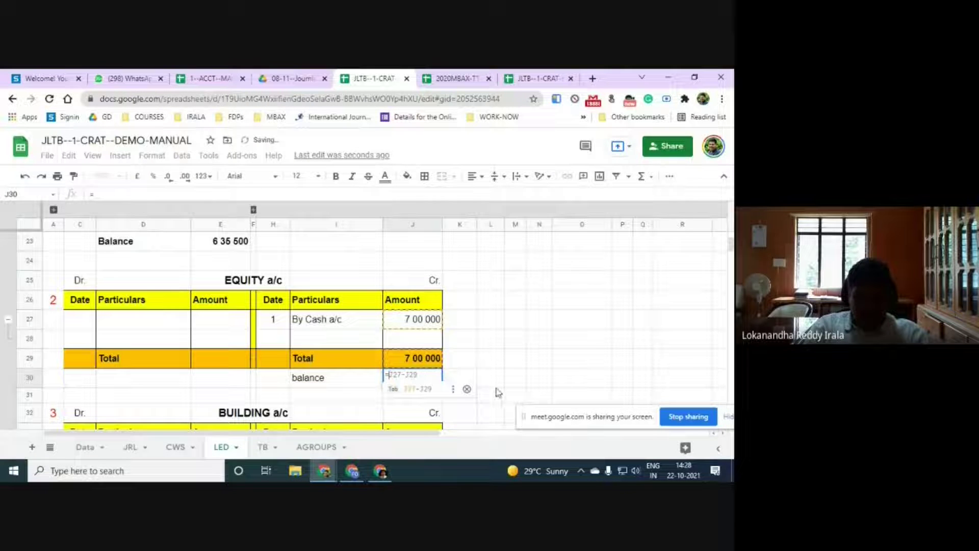
key(Tab)
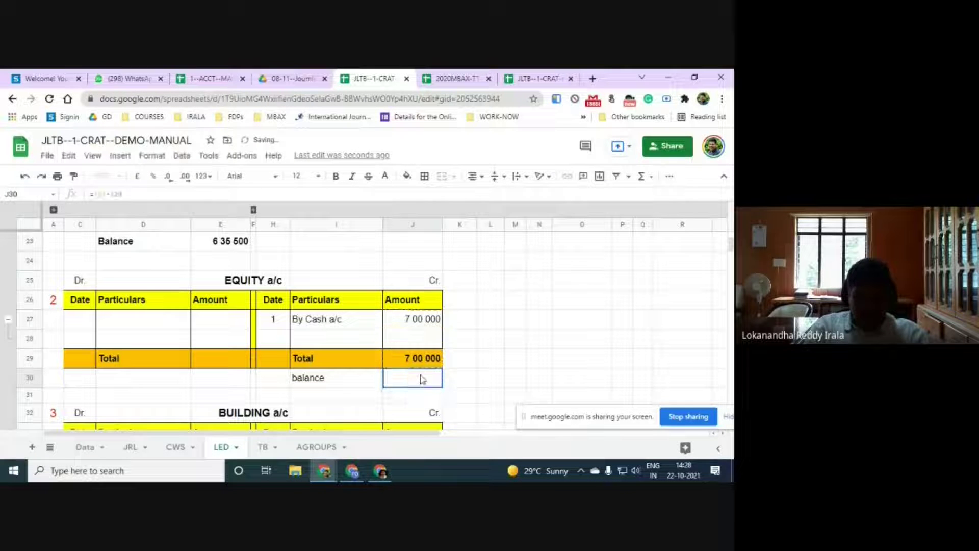
Set the text colour of the EQUITY a/c balance cell J30 to black
click(385, 177)
click(393, 215)
click(536, 305)
click(407, 382)
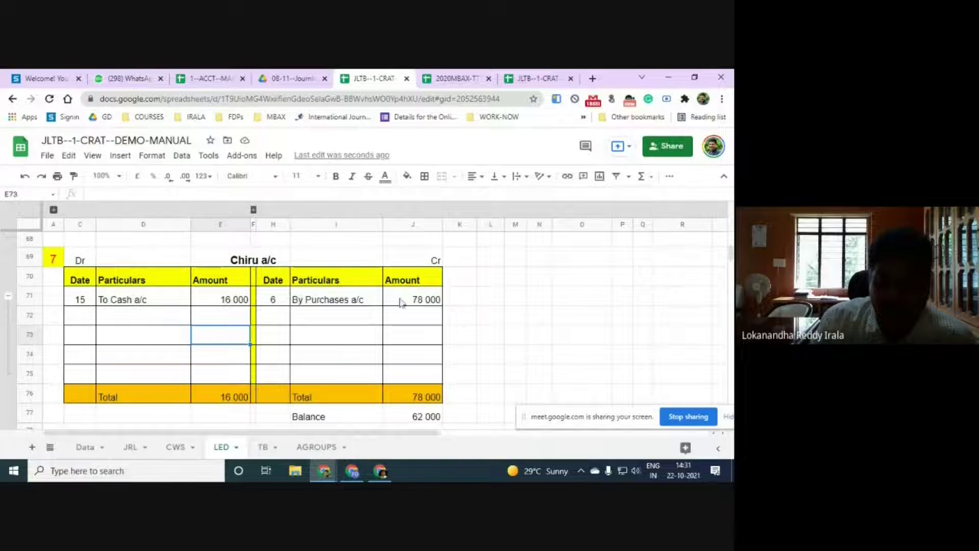
Align the Total row of account 7 (row 76) to the centre horizontally and to the middle vertically
click(428, 397)
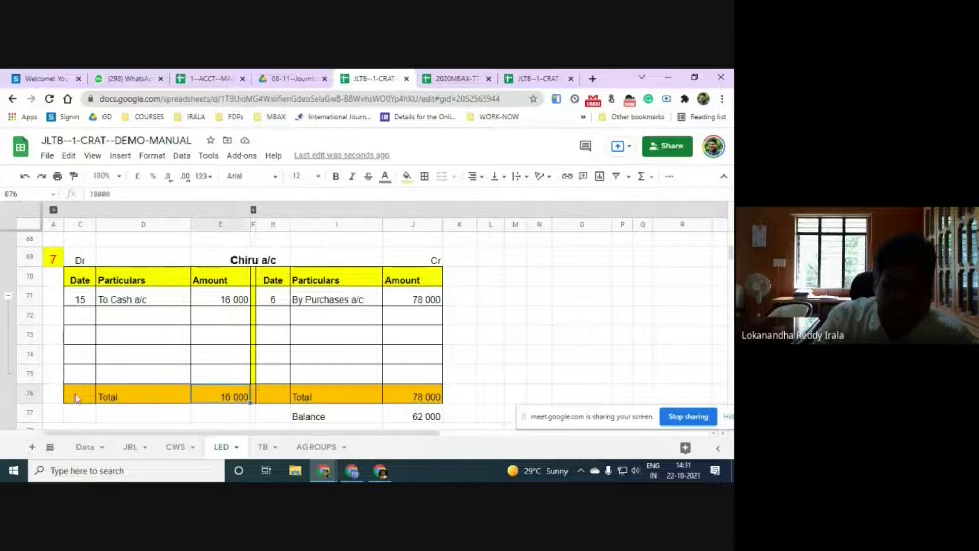
click(29, 396)
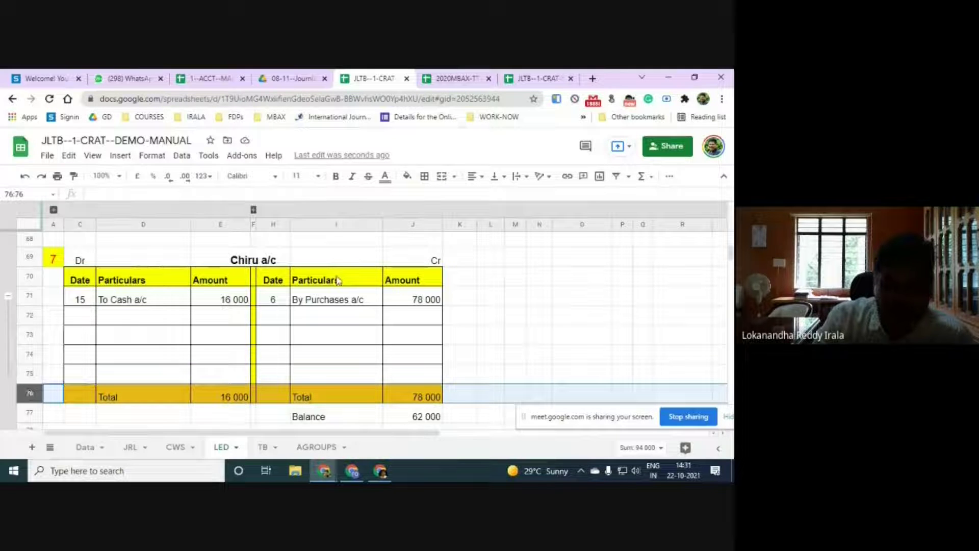
click(475, 176)
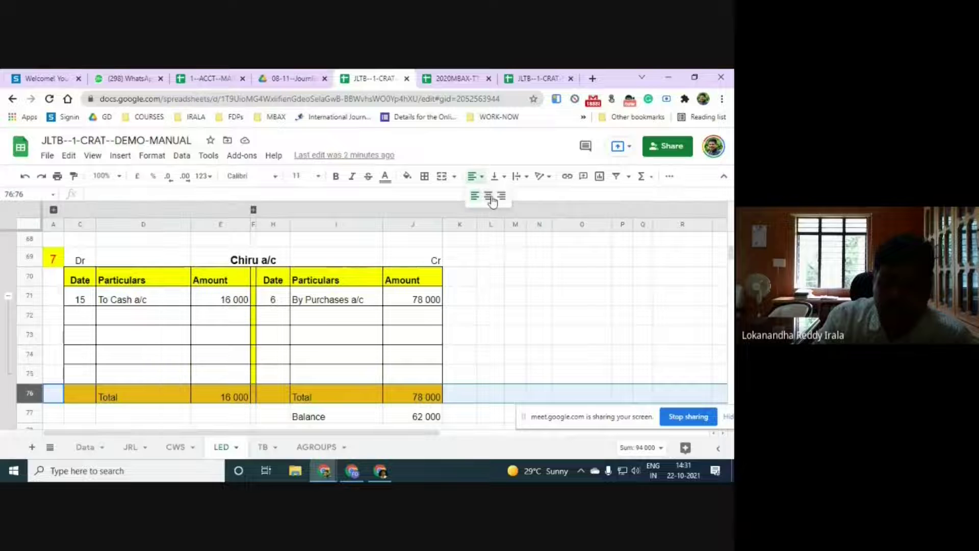
click(491, 194)
click(494, 176)
click(510, 195)
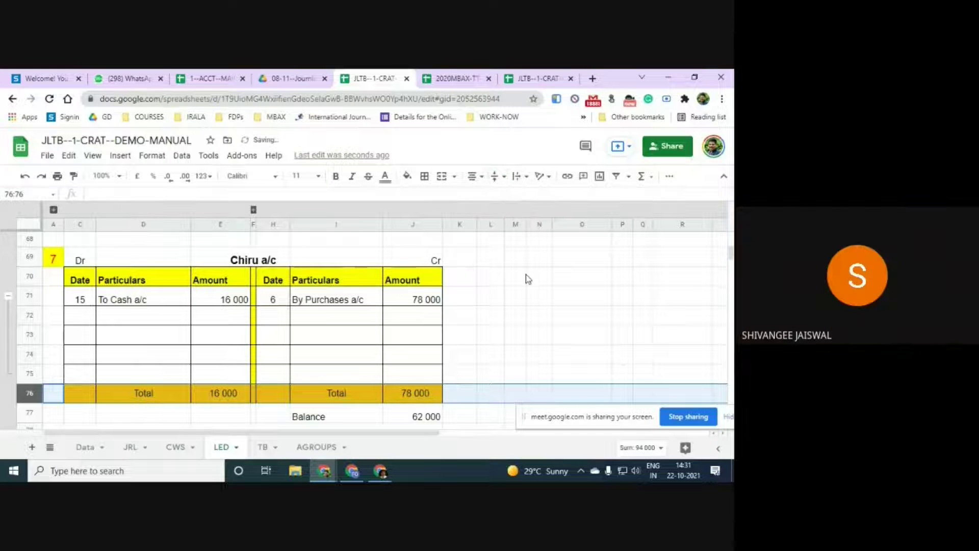
click(543, 326)
Review the totals and balance placement of ledger accounts 7, 8 and 9 (ST Securities a/c)
click(363, 412)
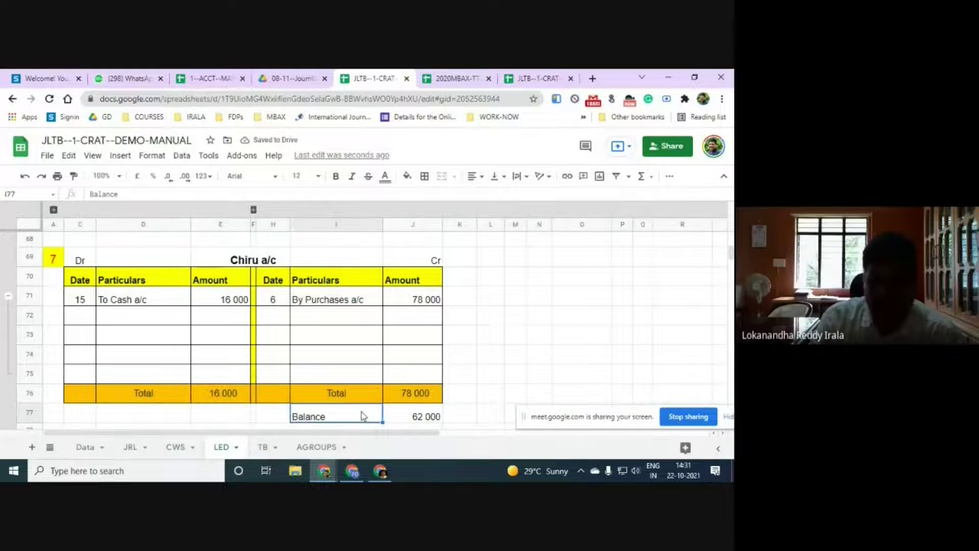
scroll(364, 403, down, 1)
scroll(416, 402, up, 2)
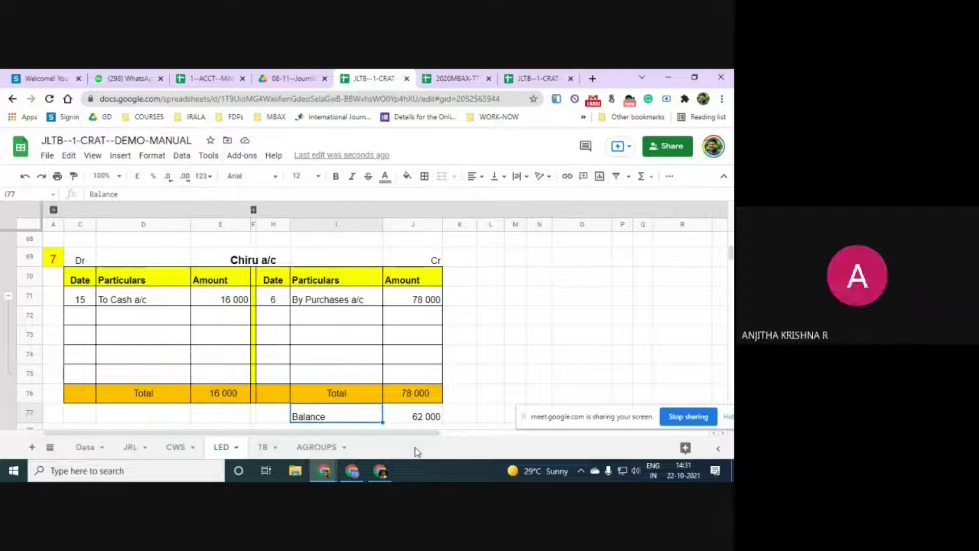
scroll(286, 380, down, 1)
scroll(286, 379, down, 4)
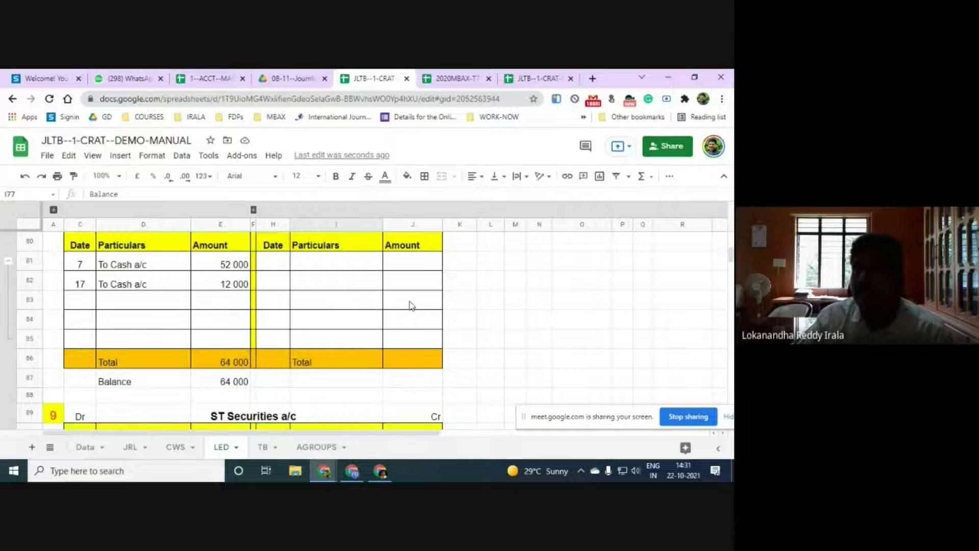
scroll(423, 334, down, 3)
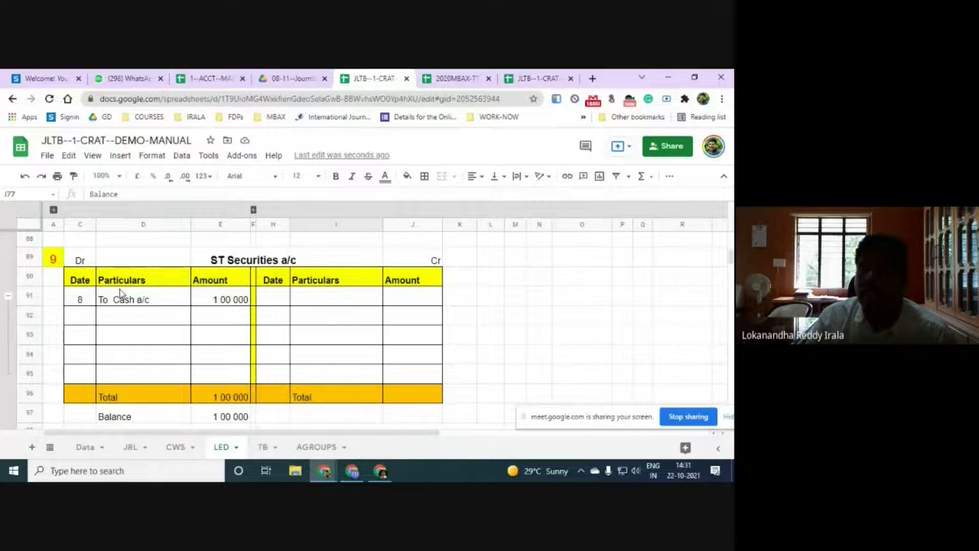
Examine account 10's title, its debit and credit totals in E106 and J106, and its balance in row 107
scroll(207, 380, down, 4)
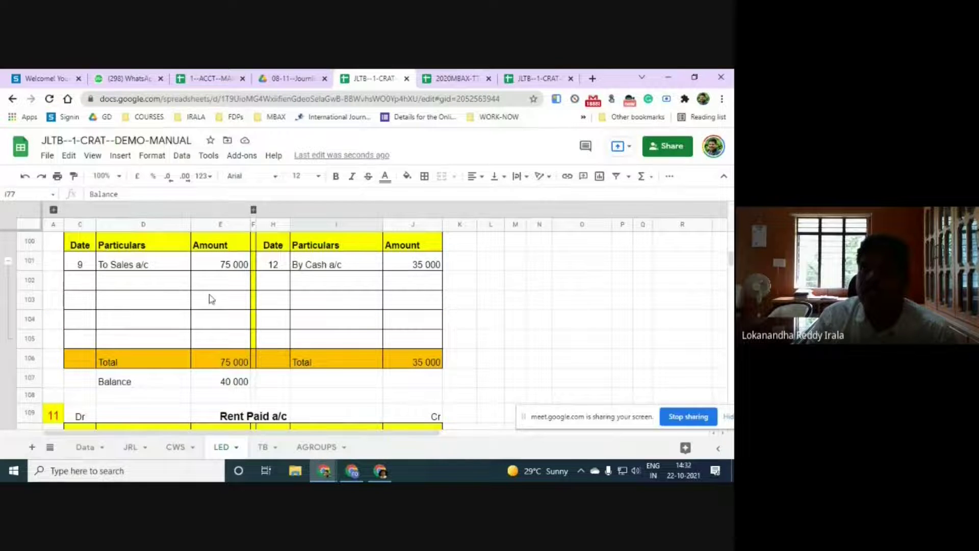
scroll(211, 299, up, 1)
click(235, 400)
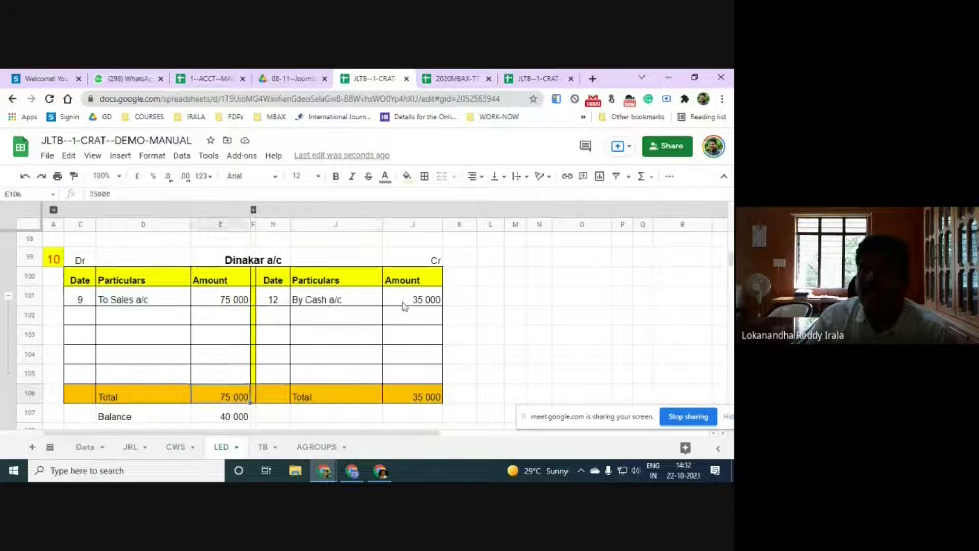
click(420, 399)
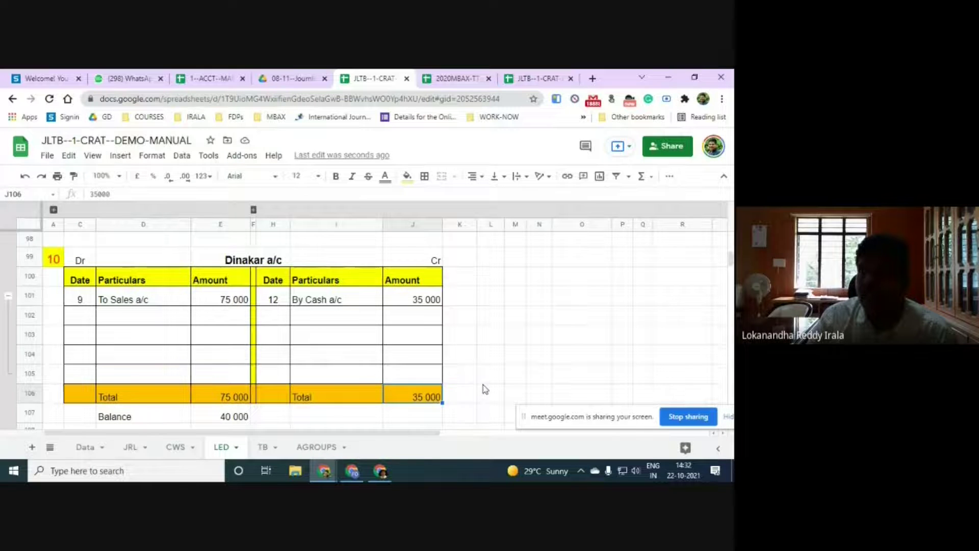
scroll(484, 389, down, 1)
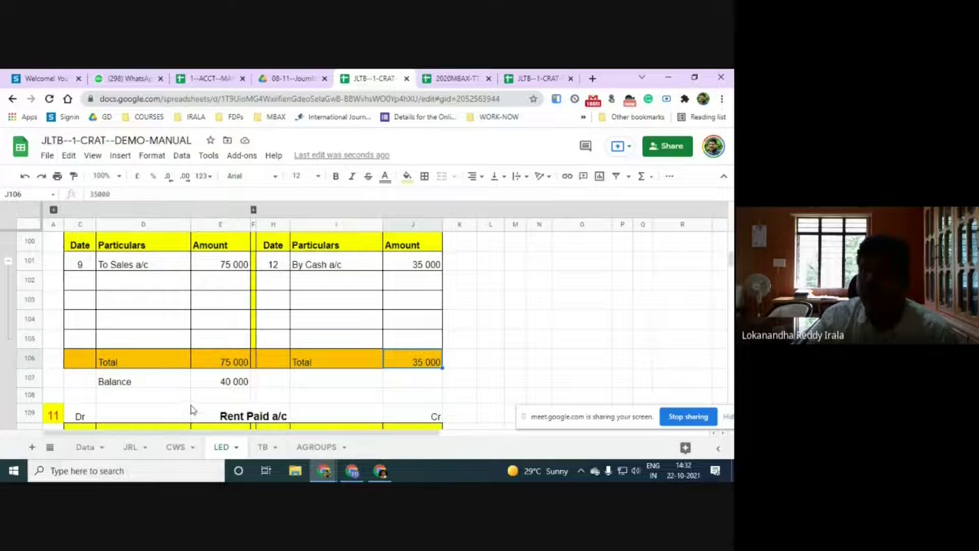
scroll(194, 409, up, 1)
click(254, 263)
scroll(218, 389, down, 1)
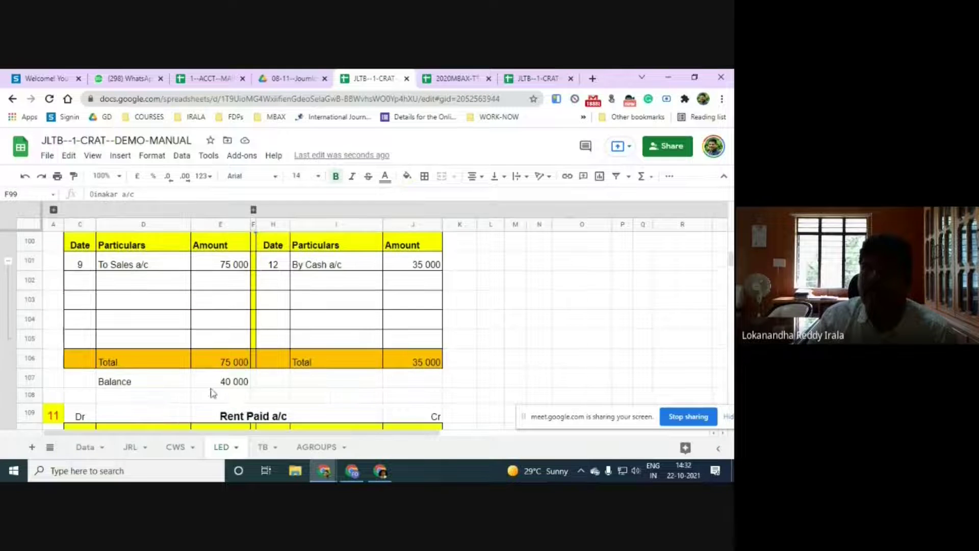
Review the totals and balance placement of ledger accounts 10 through 15, ending with Insurance Premium a/c
click(164, 377)
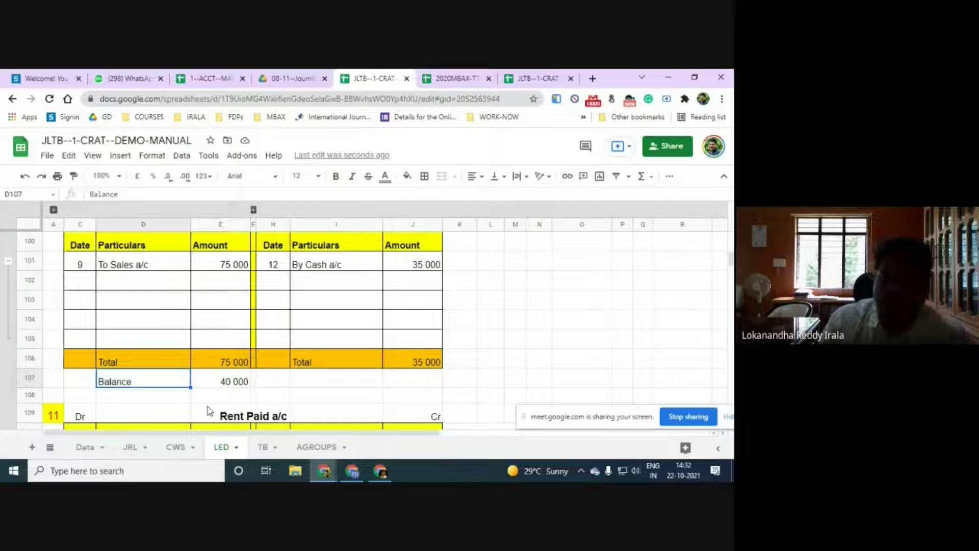
scroll(298, 340, down, 3)
scroll(299, 340, down, 2)
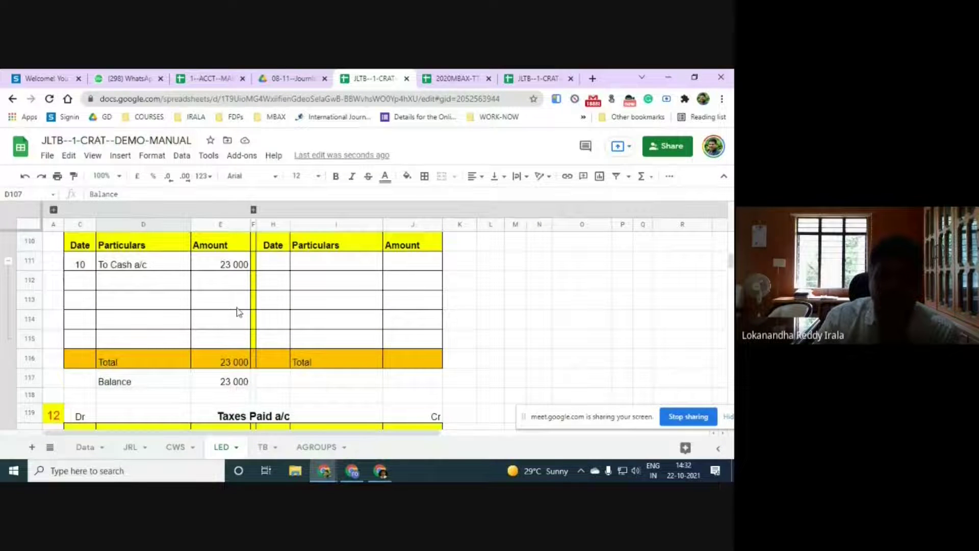
scroll(401, 357, down, 4)
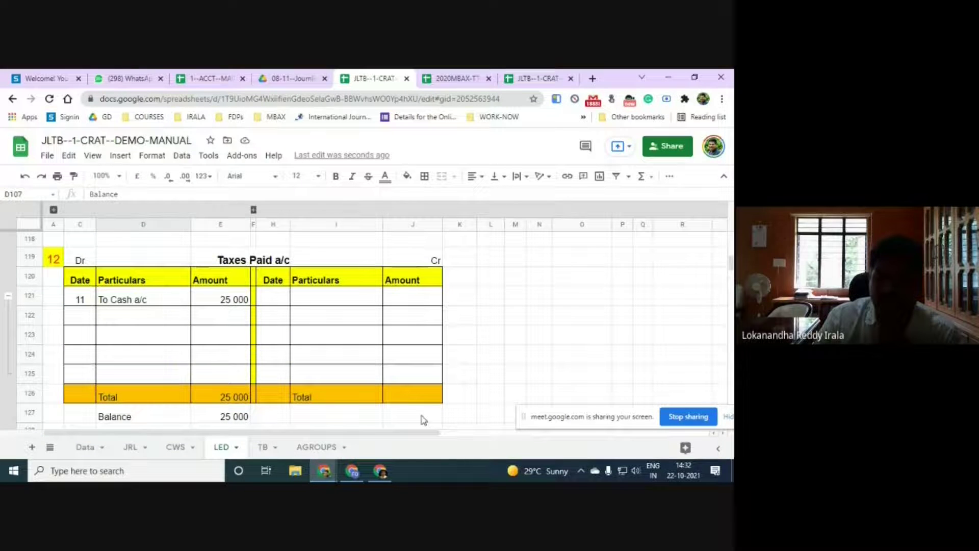
scroll(422, 405, down, 5)
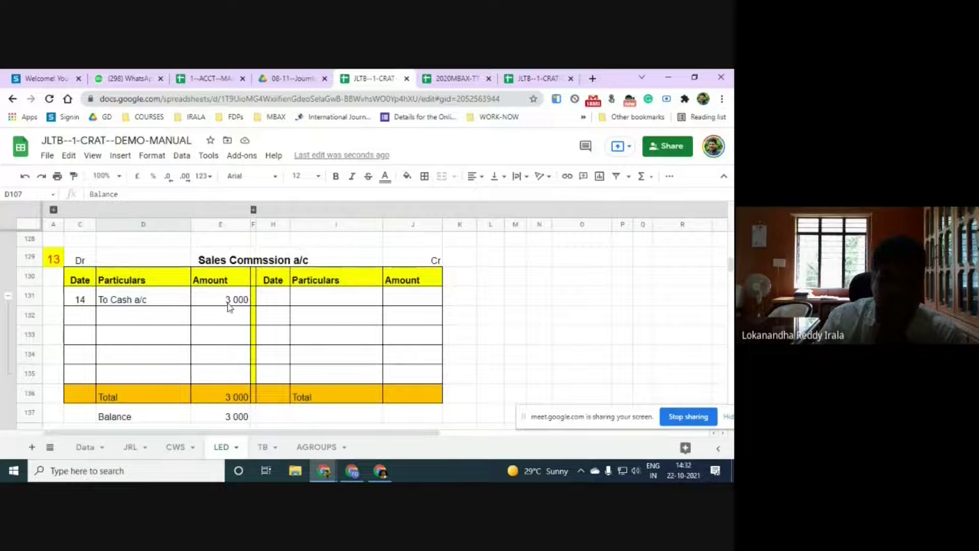
scroll(409, 351, down, 5)
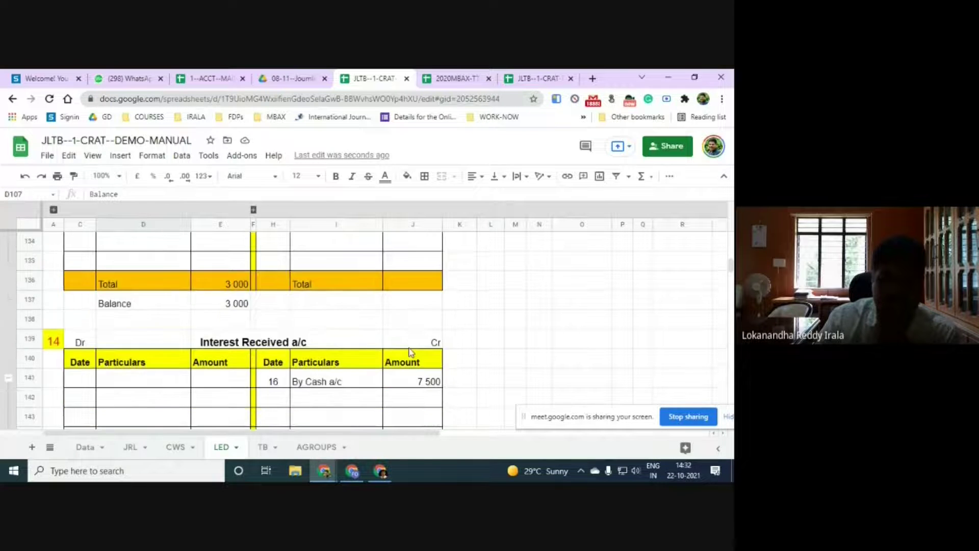
scroll(411, 352, down, 1)
scroll(367, 342, up, 2)
scroll(380, 349, down, 1)
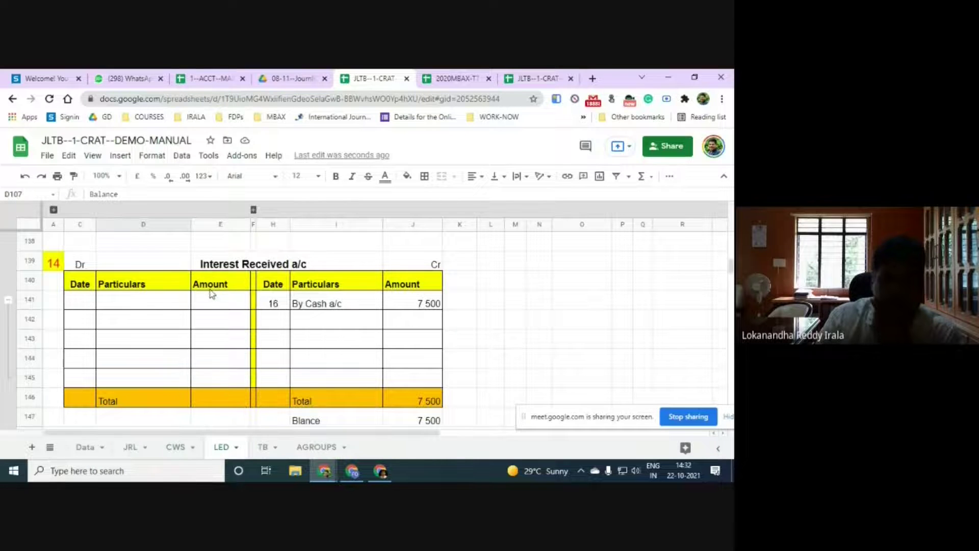
scroll(227, 377, down, 3)
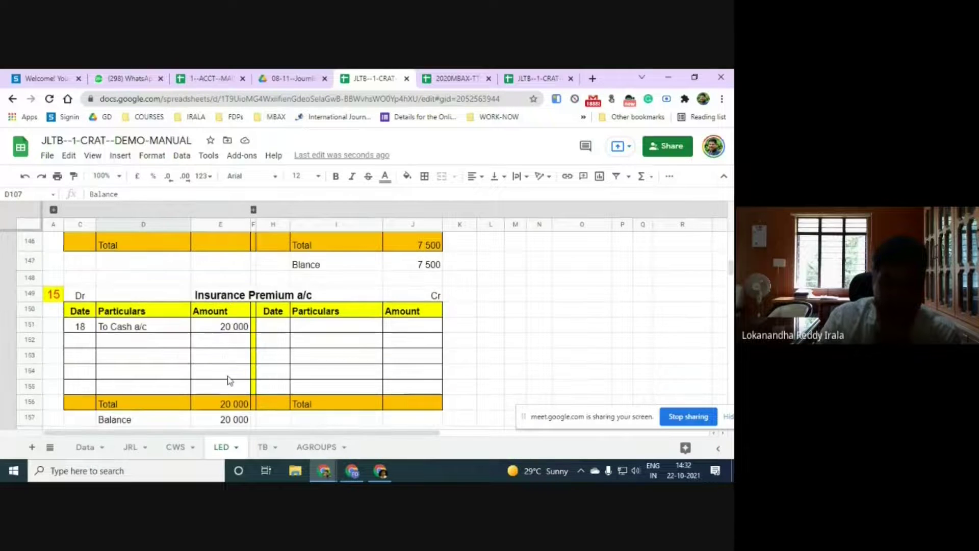
scroll(239, 326, down, 1)
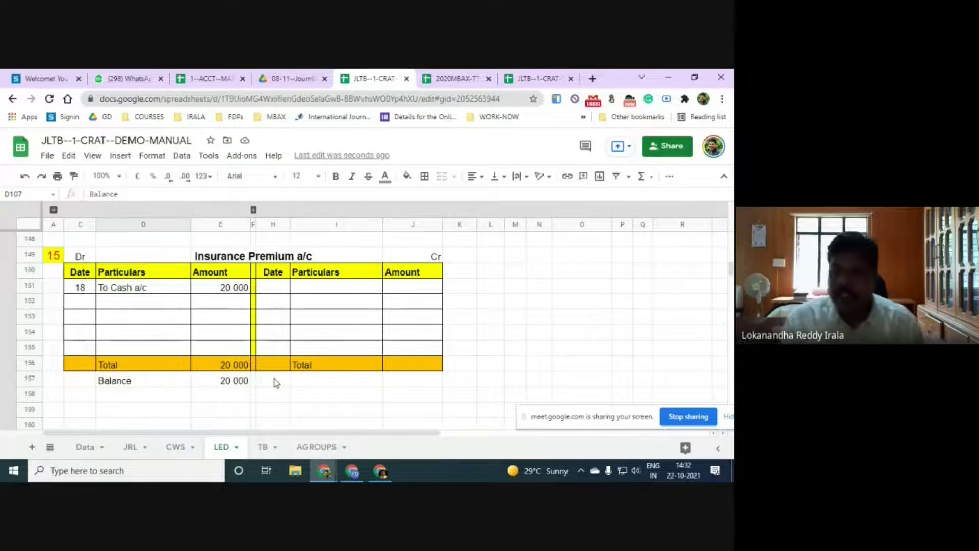
Return to the start of the LED sheet and review the Balancing of Accounts rules in D3:D7
drag(731, 269, 730, 236)
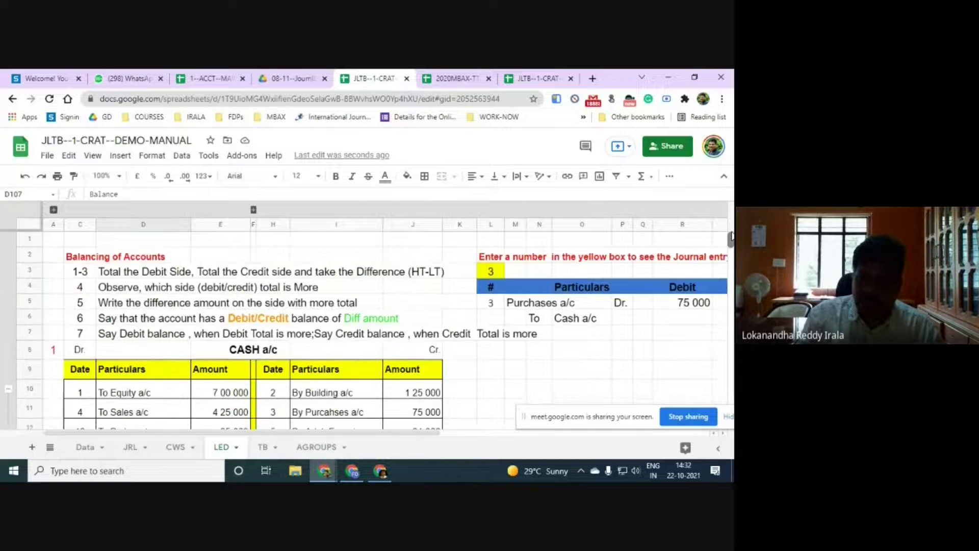
drag(114, 276, 127, 338)
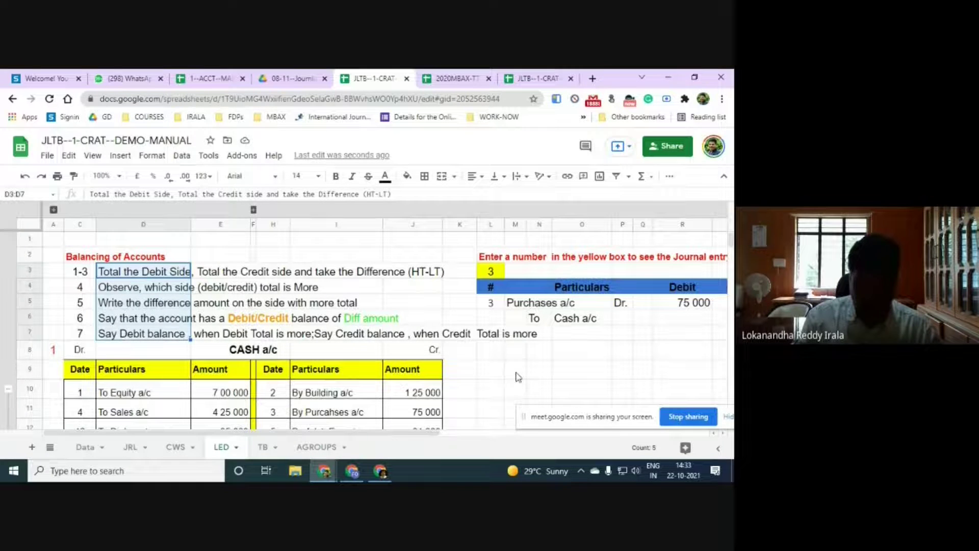
click(115, 336)
click(104, 275)
drag(111, 285, 121, 335)
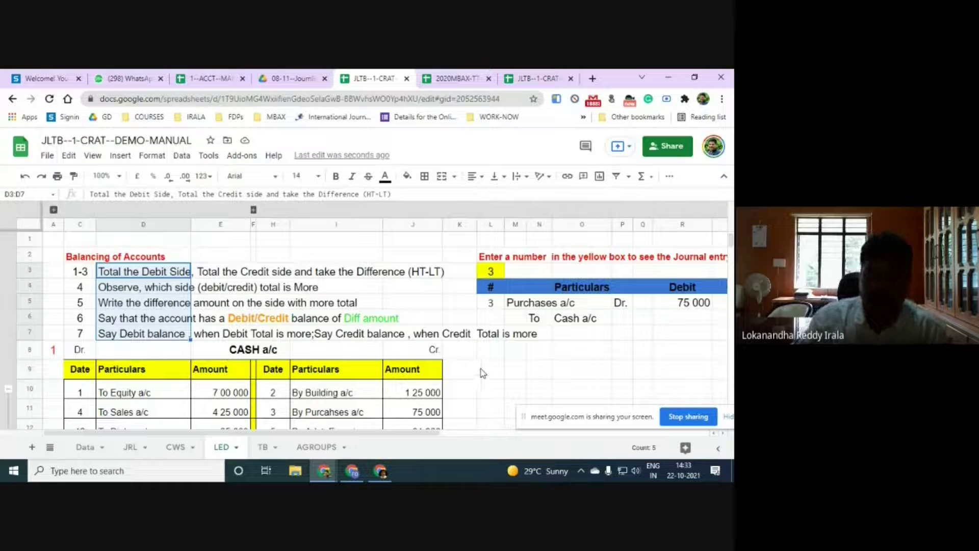
Look over the empty Trail Balance table in the TB sheet, and check the CASH a/c balance in the LED sheet
click(272, 450)
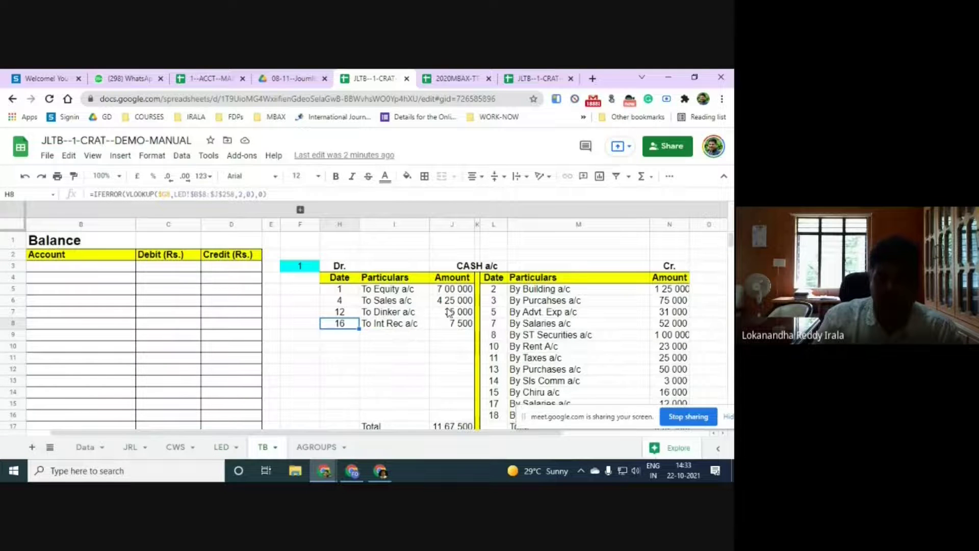
drag(429, 434, 405, 441)
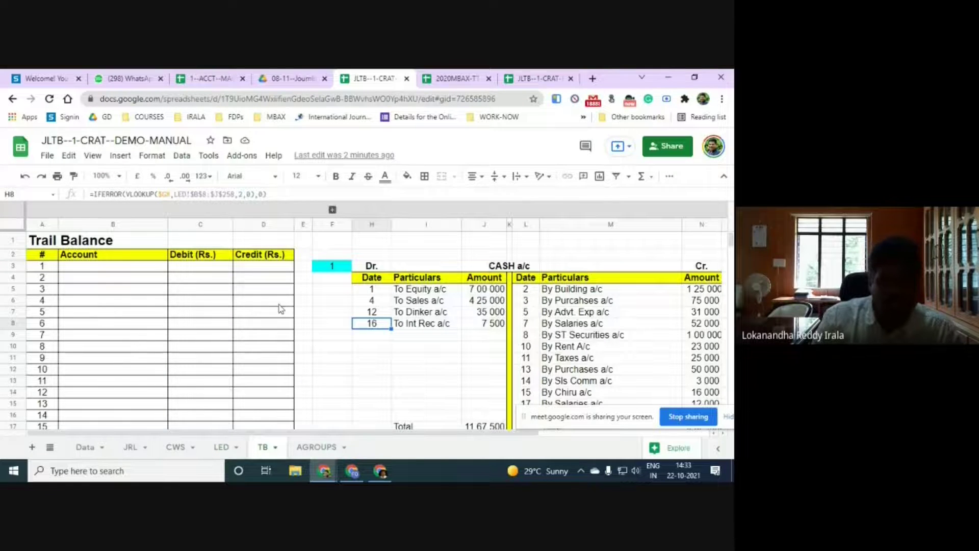
click(221, 448)
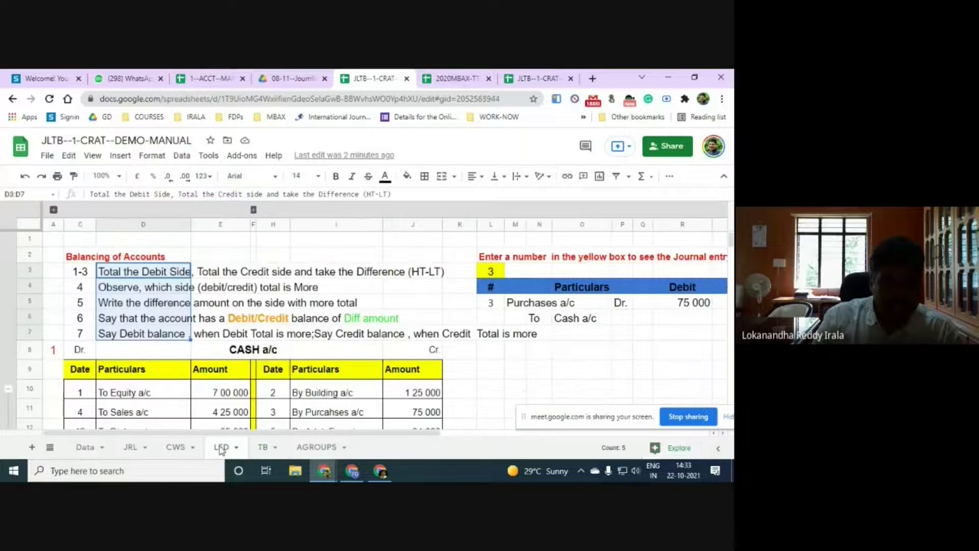
click(254, 352)
scroll(311, 354, down, 1)
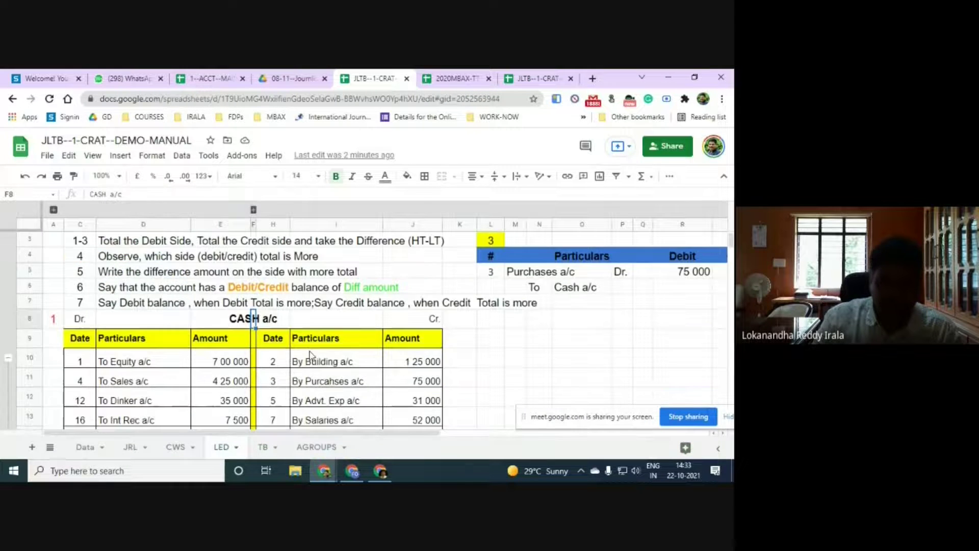
scroll(311, 355, down, 5)
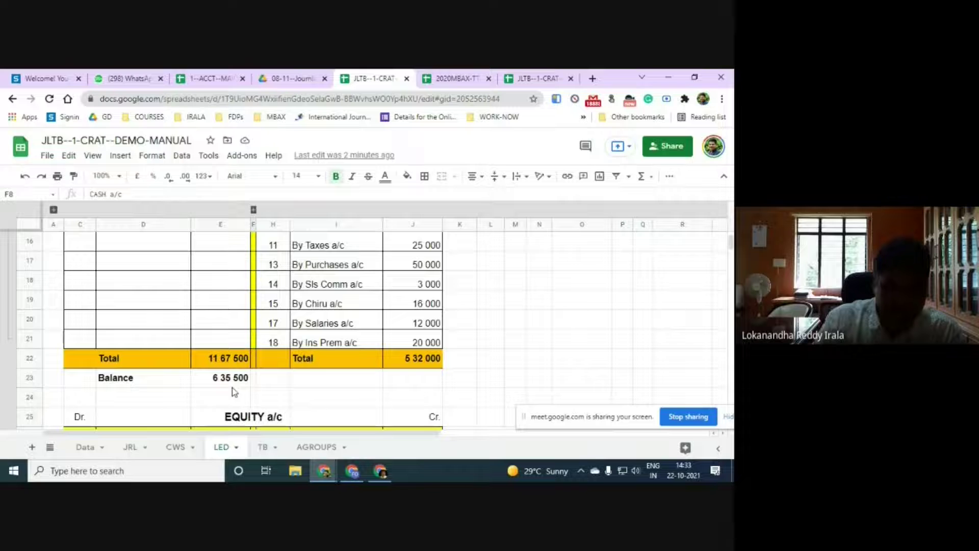
In the TB sheet, enter Cash a/c as Trail Balance account 1 with a debit amount of 635000
click(264, 449)
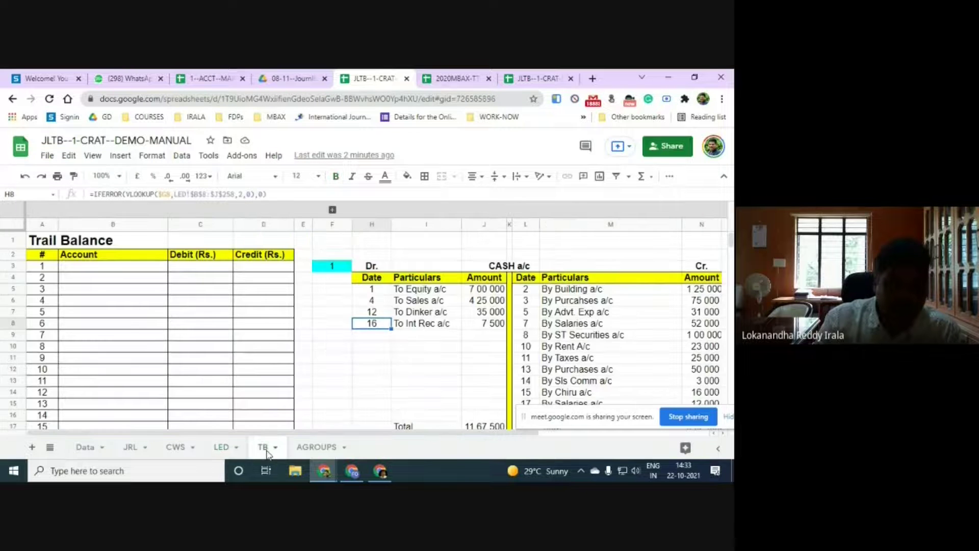
click(120, 268)
text(Cash a/c)
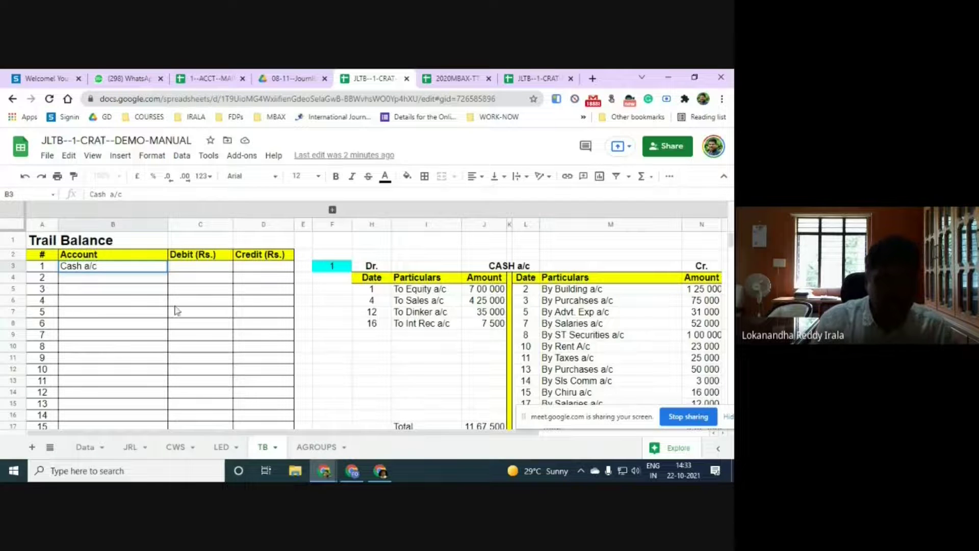
click(176, 301)
click(185, 269)
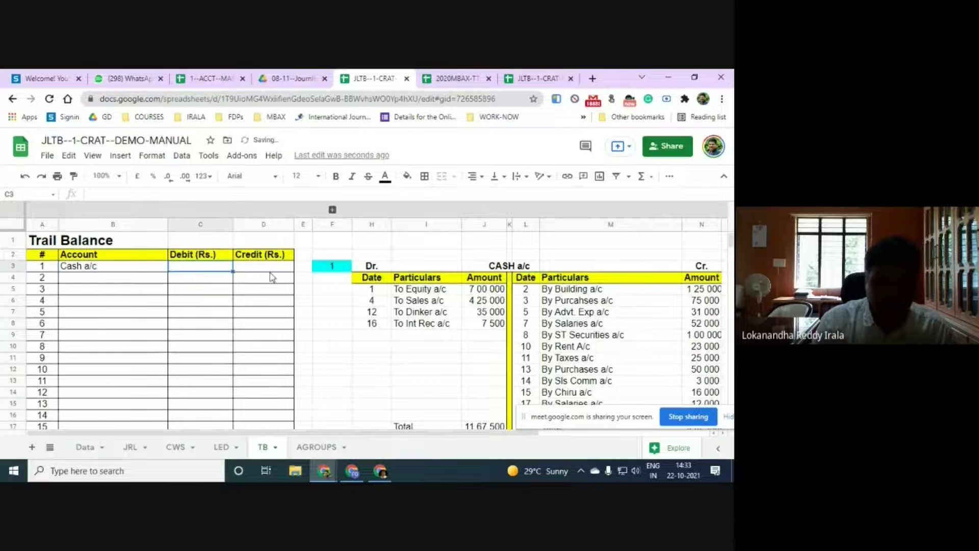
scroll(277, 283, down, 1)
scroll(277, 283, up, 1)
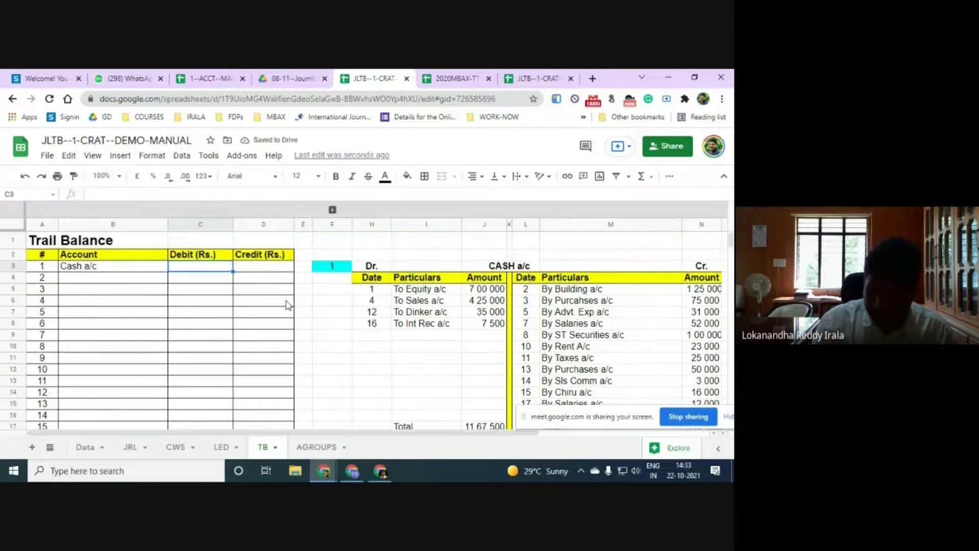
text(635000)
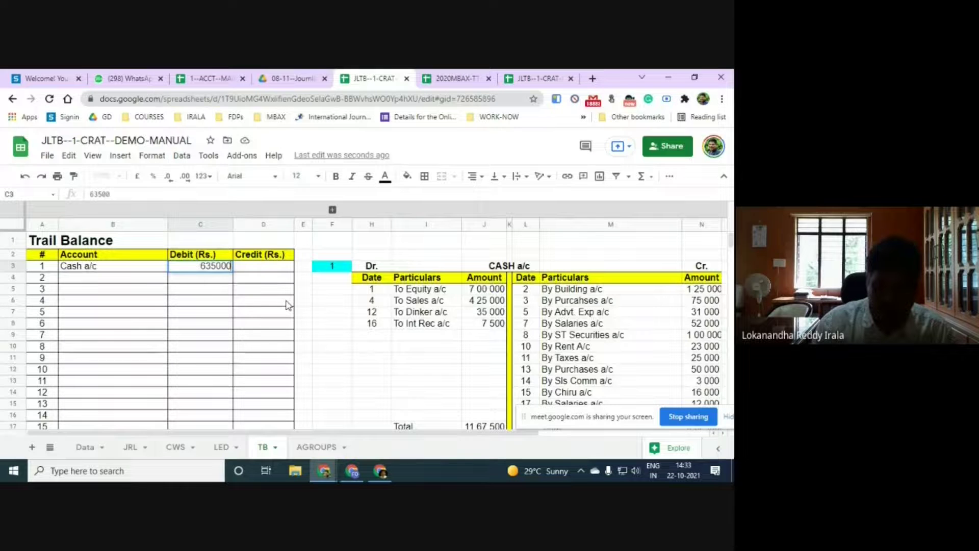
key(Return)
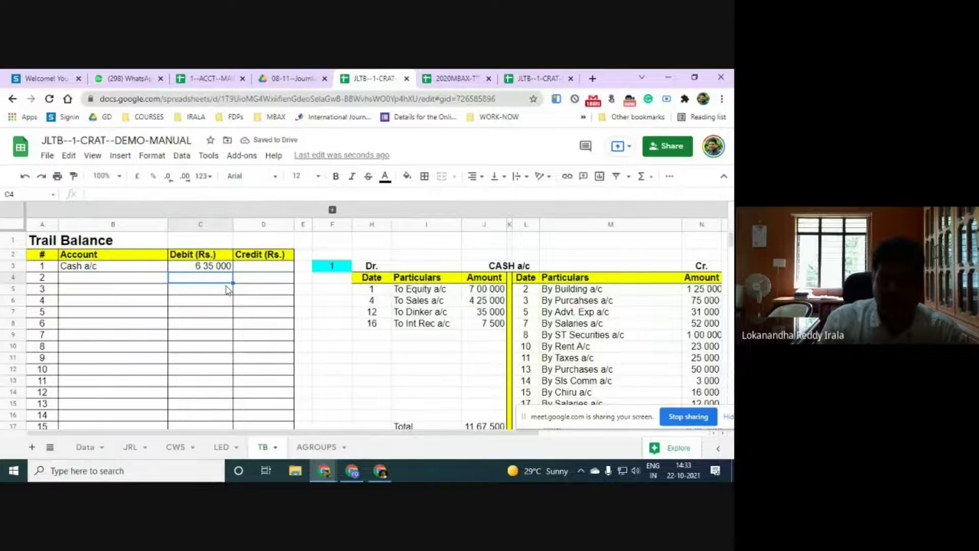
Check the EQUITY a/c balance in the LED sheet and enter Equity a/c as Trail Balance account 2 with a credit of 700000
click(223, 447)
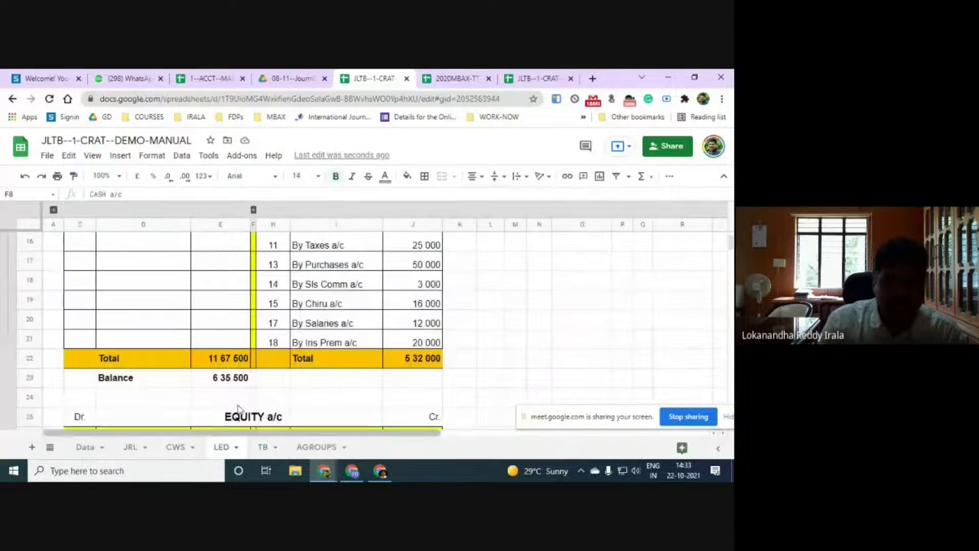
scroll(226, 375, down, 5)
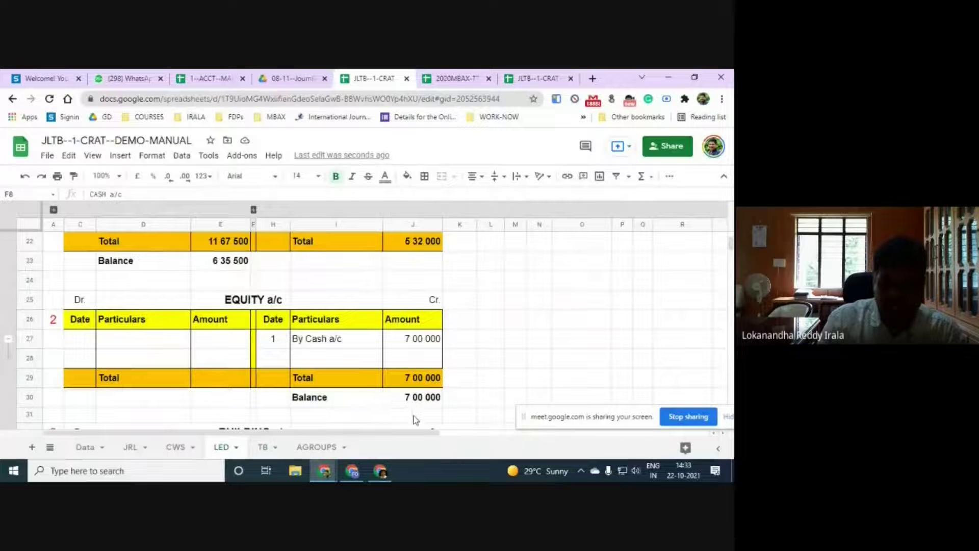
click(263, 446)
click(116, 281)
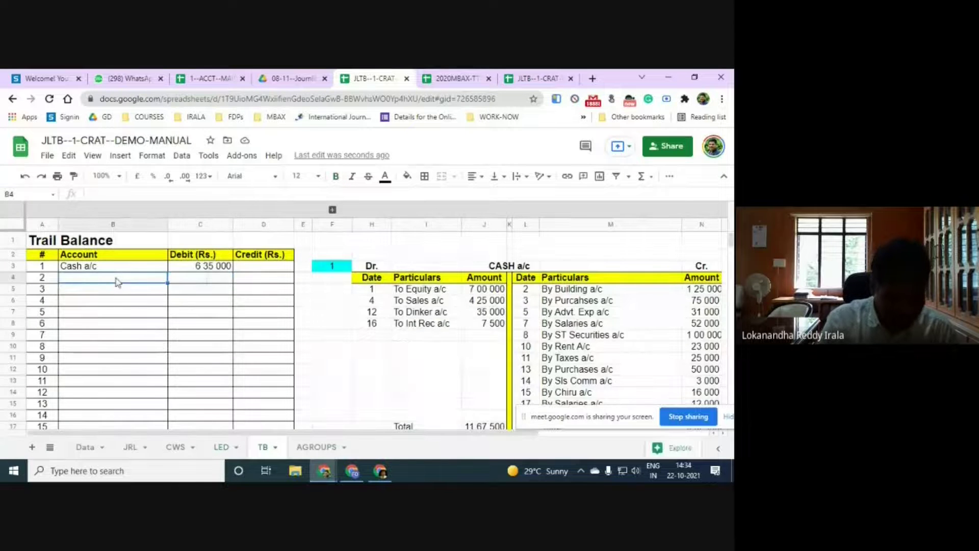
text(Equity )
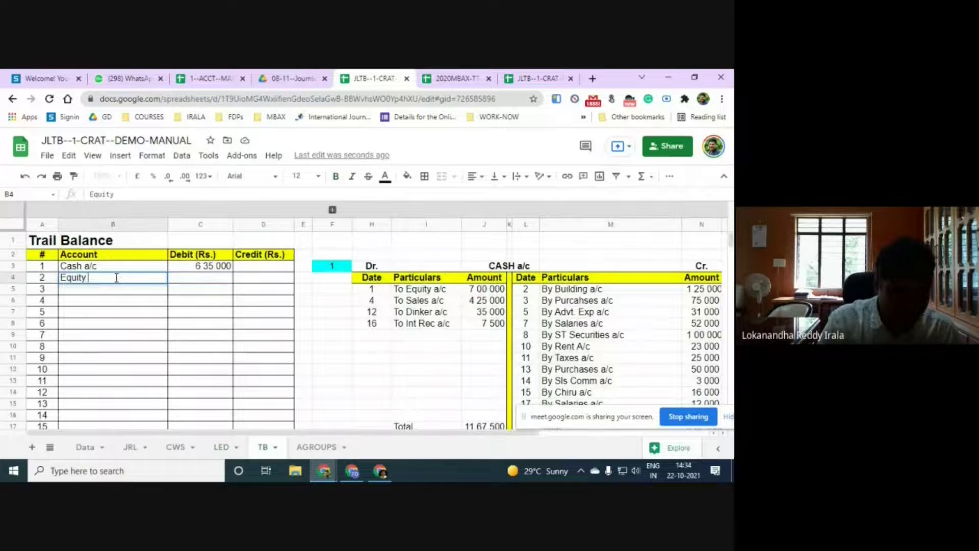
text(a/c)
key(Tab)
key(Tab)
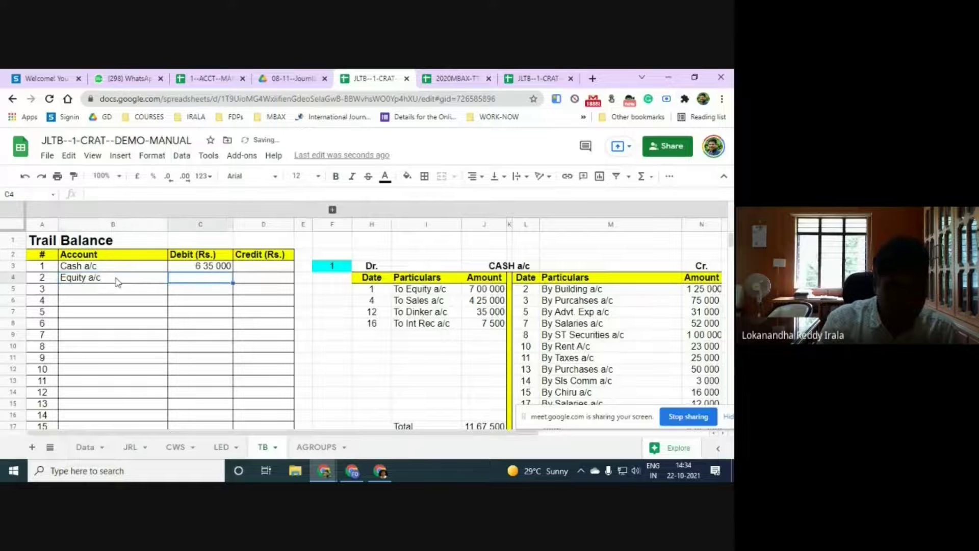
text(700000)
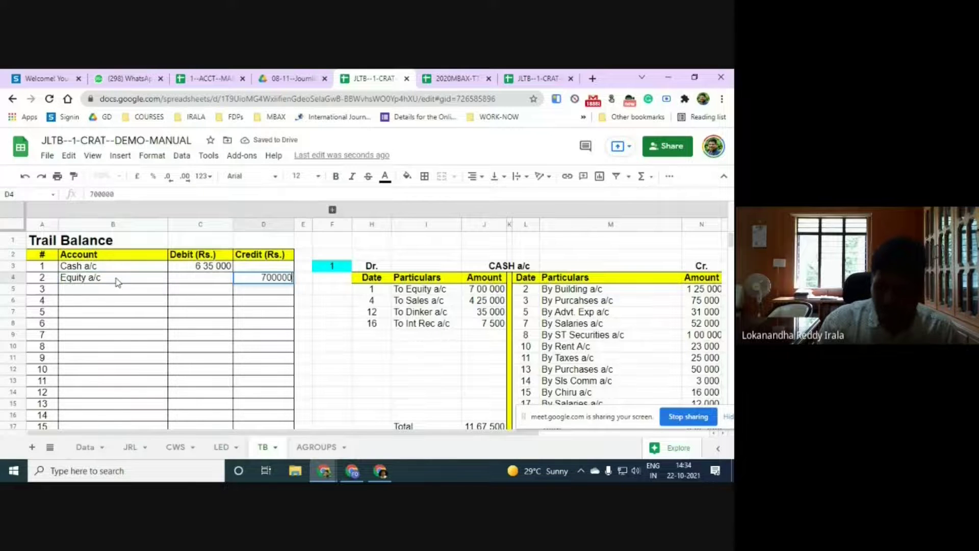
key(Return)
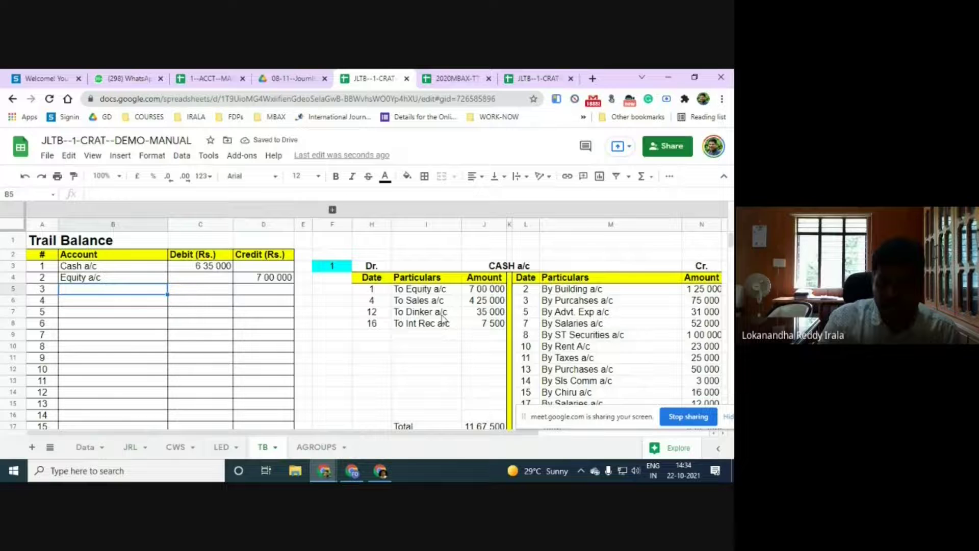
Set the ledger lookup number in F3 to 3 and enter Building a/c as Trail Balance account 3 in B5
click(347, 270)
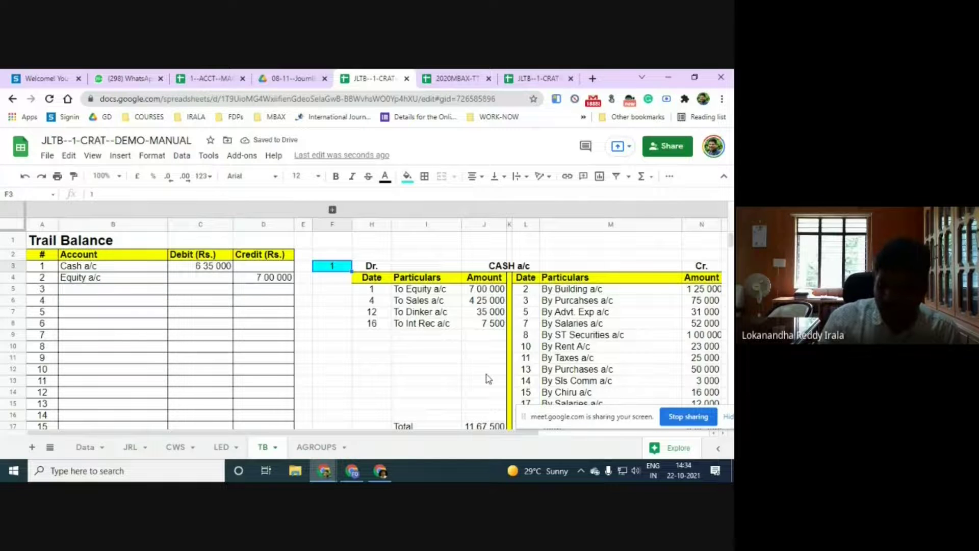
text(3)
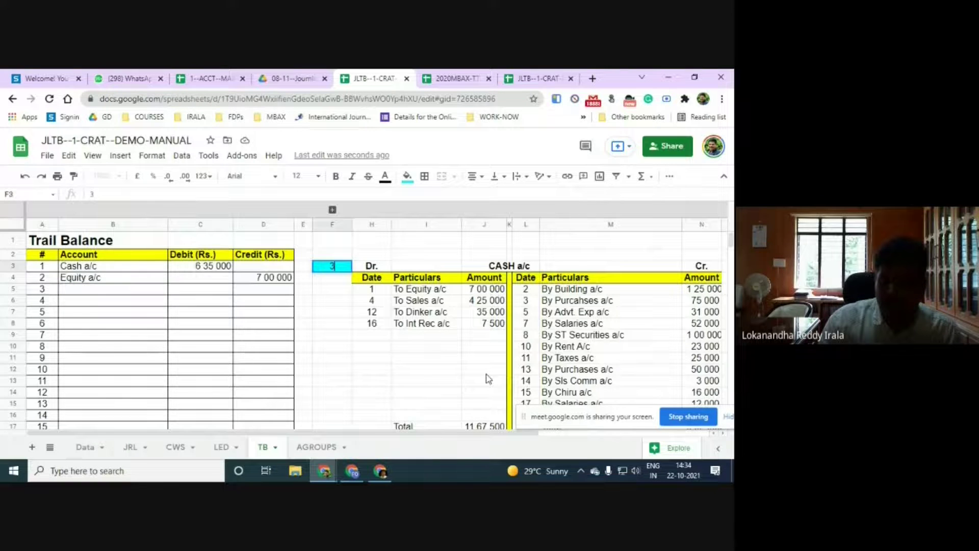
key(Return)
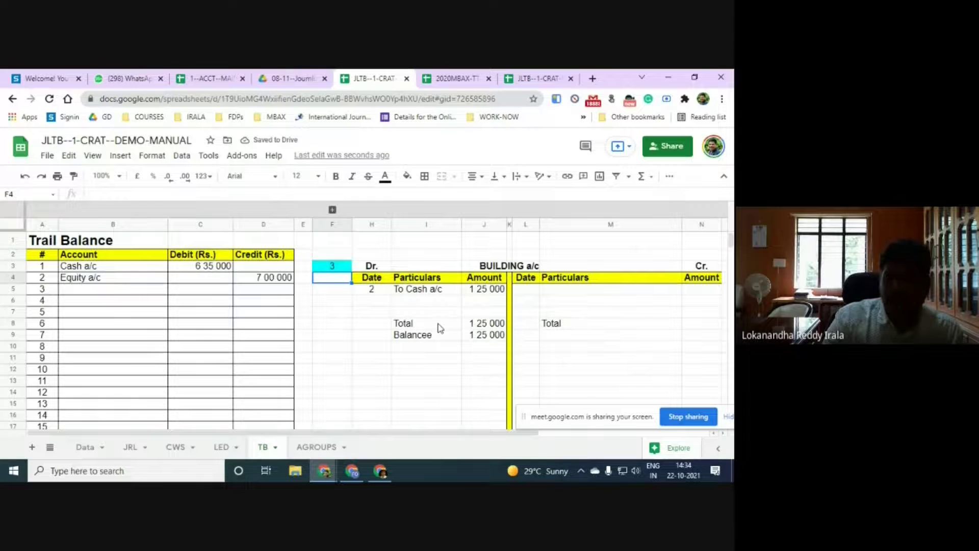
click(110, 295)
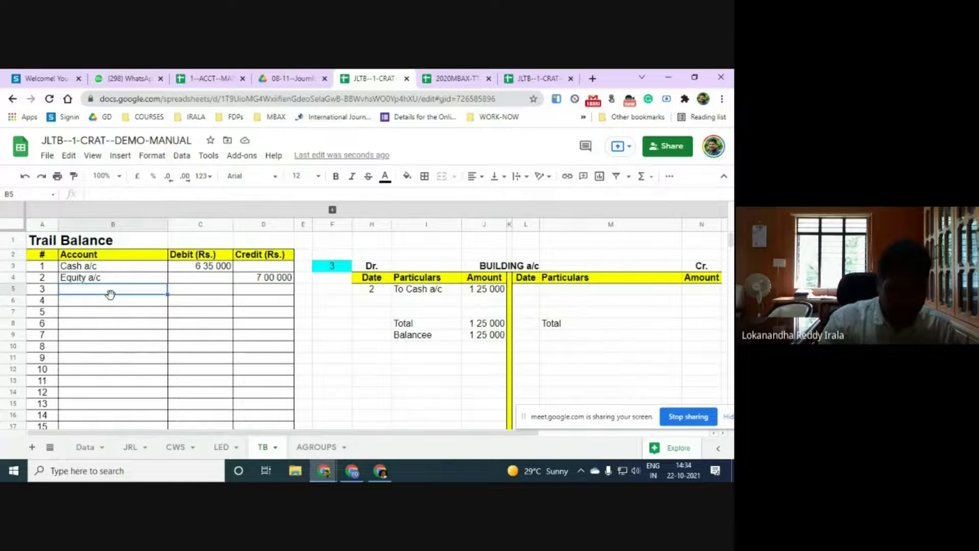
text(Building a/c)
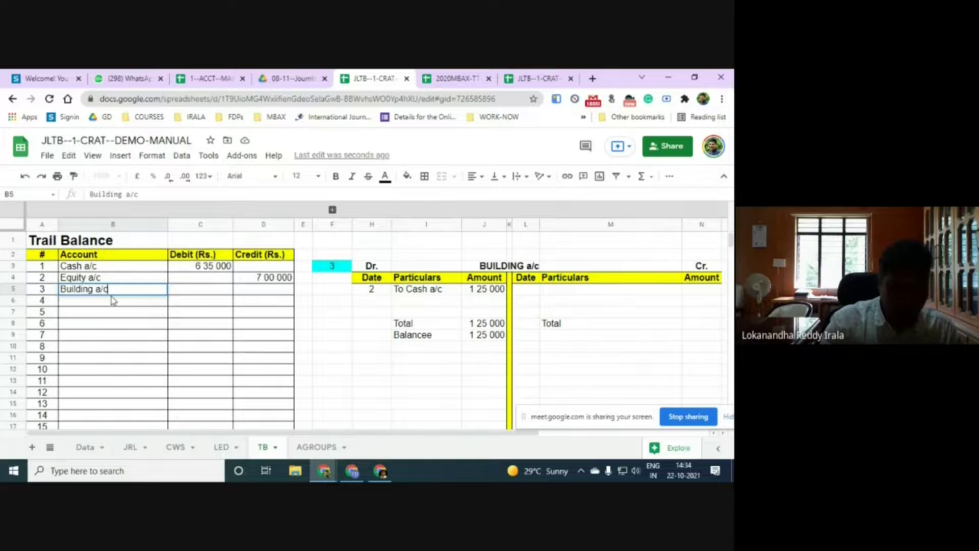
key(Return)
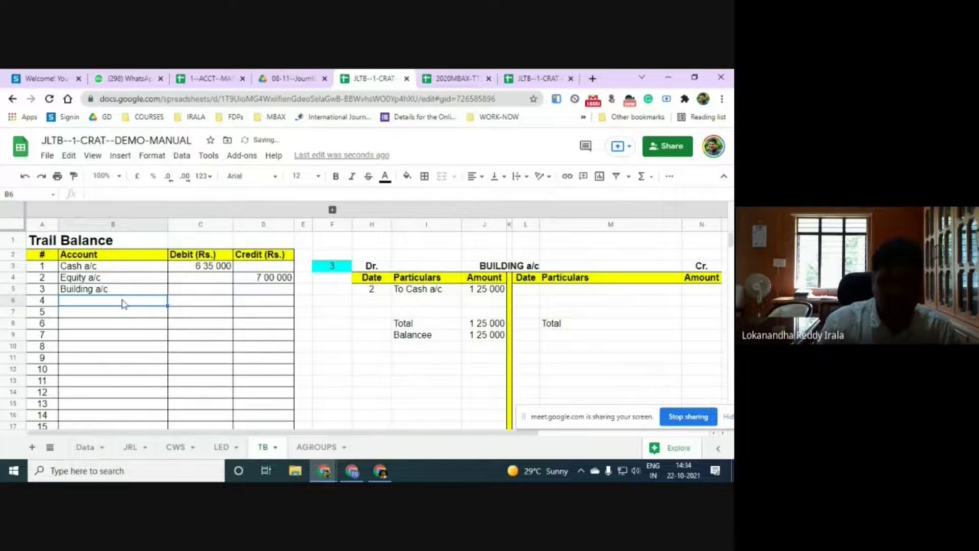
Check the BUILDING a/c balance in the ledger view and enter a debit of 125000 for Building a/c in the Trail Balance
click(327, 267)
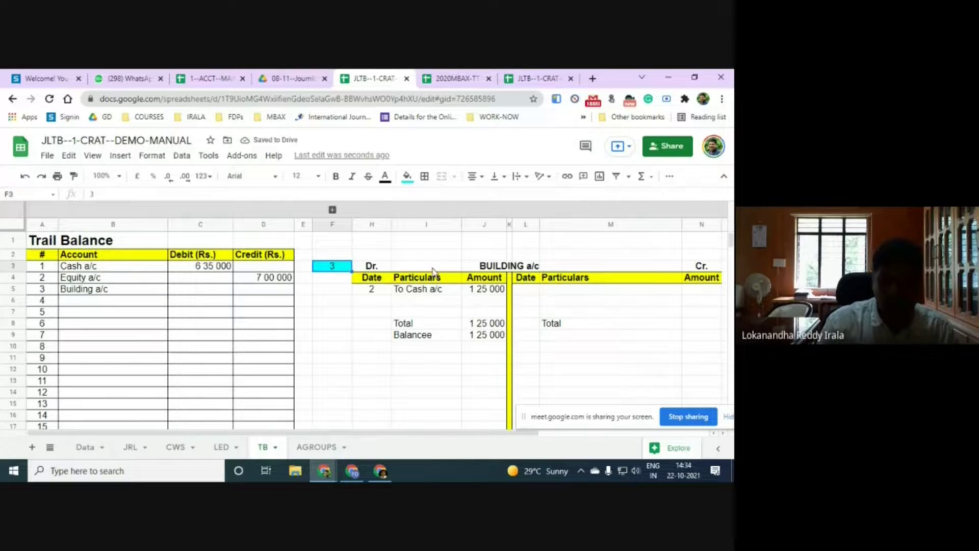
click(510, 270)
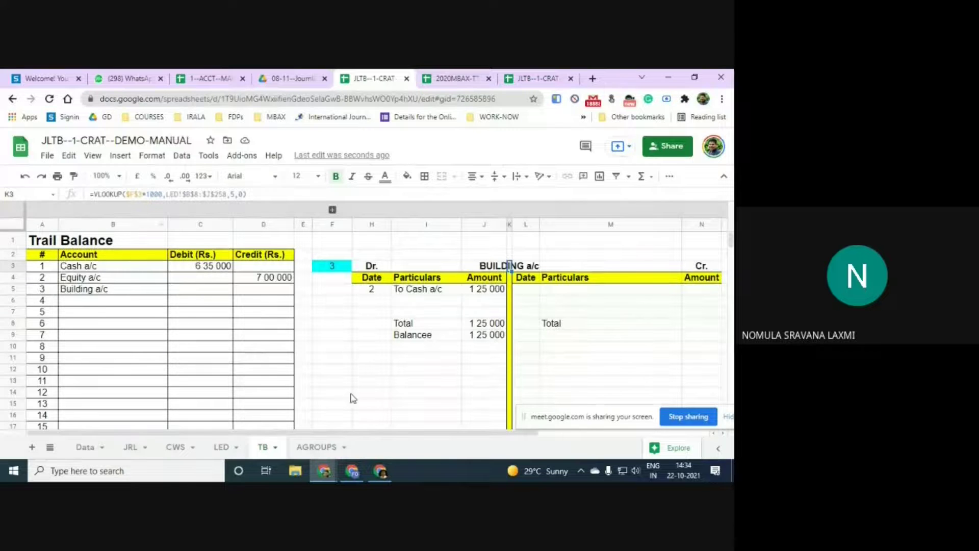
click(400, 393)
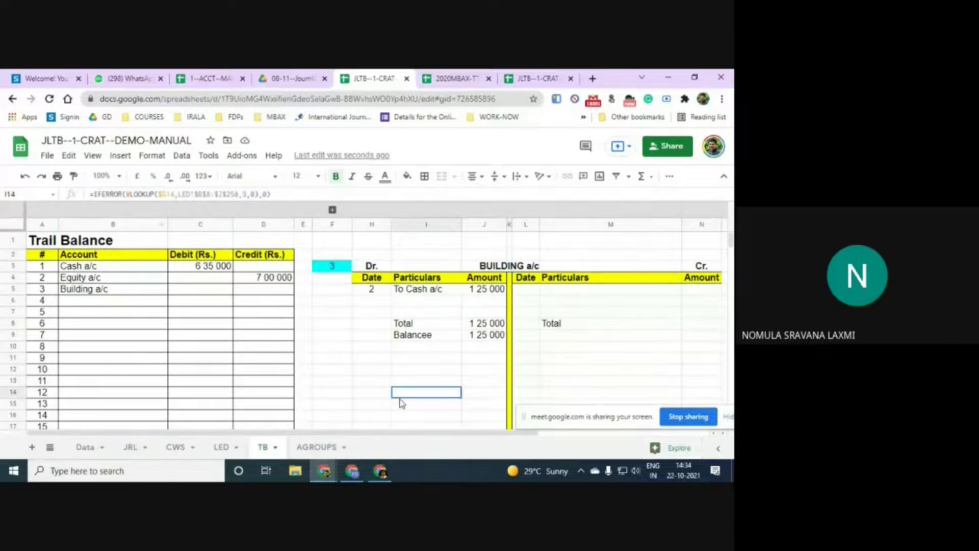
click(211, 295)
text(1 25 000)
key(Return)
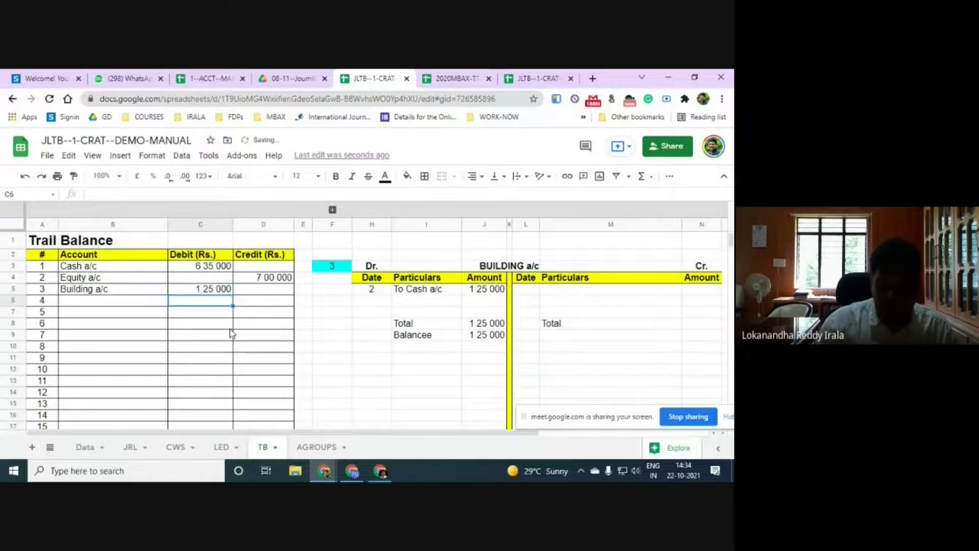
Set the ledger lookup number in F3 to 4 and enter a debit of 203000 for PURCHASES a/c in C6
click(90, 305)
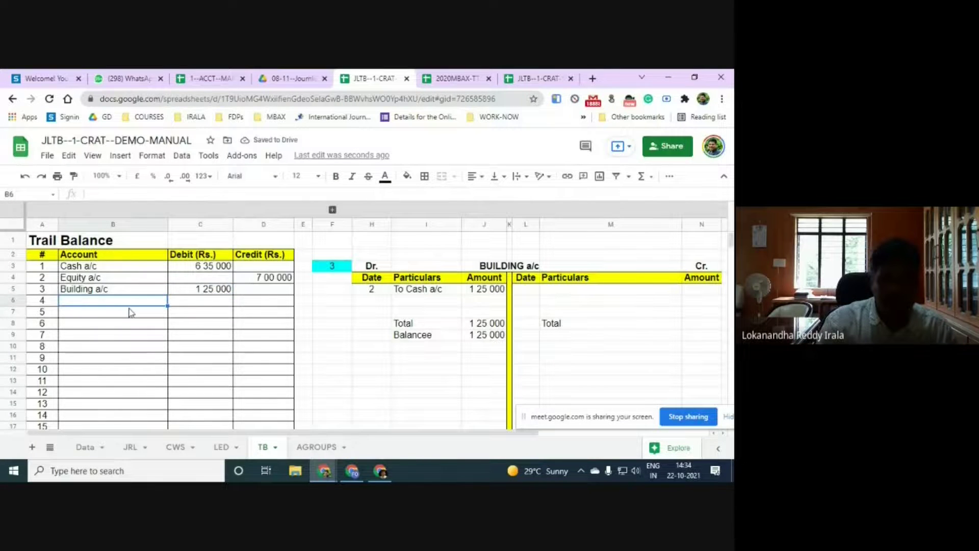
click(345, 269)
text(4)
key(Return)
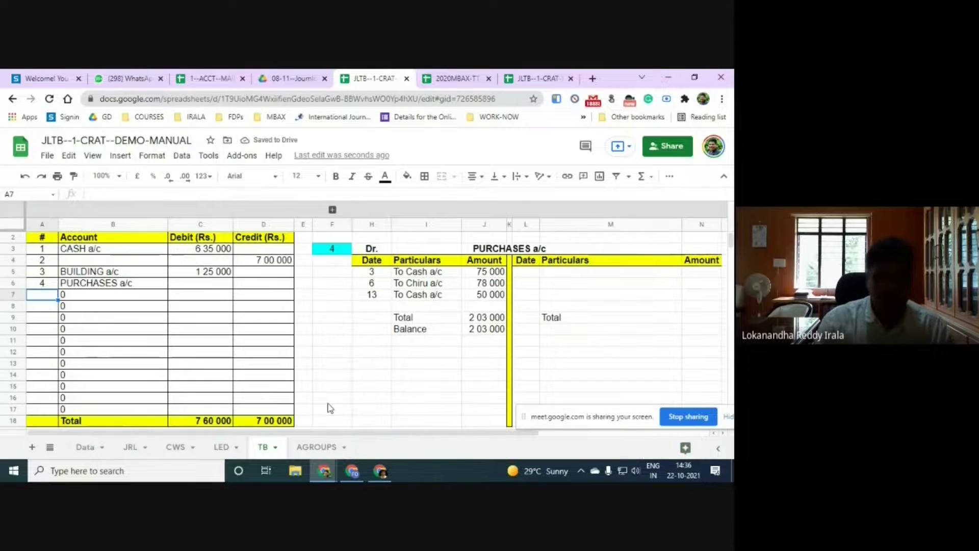
click(222, 285)
text(20)
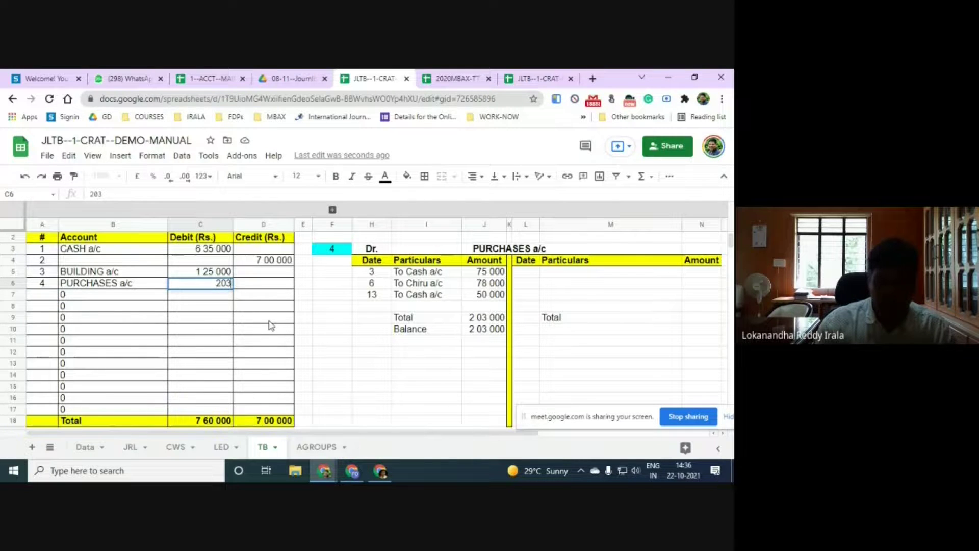
text(3)
key(Return)
key(Up)
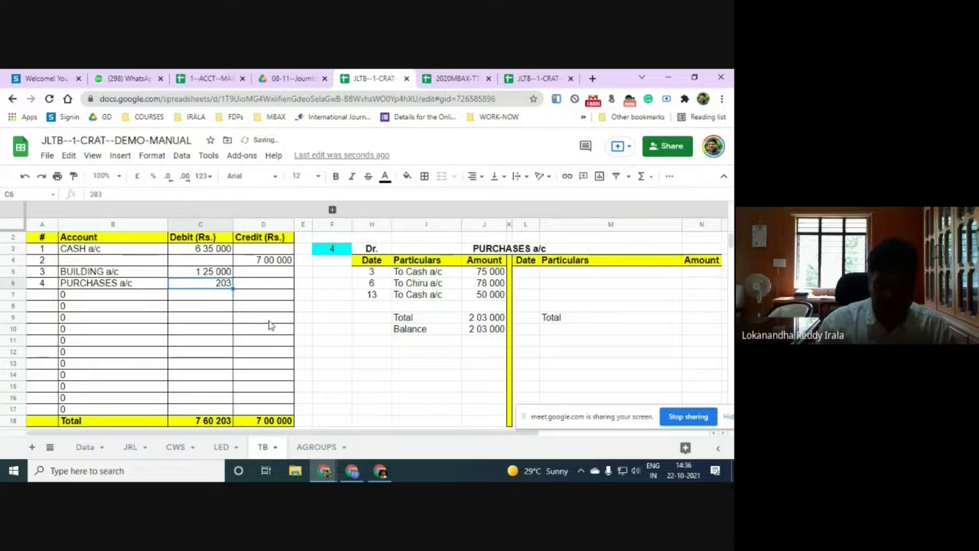
click(155, 196)
text(000)
key(Return)
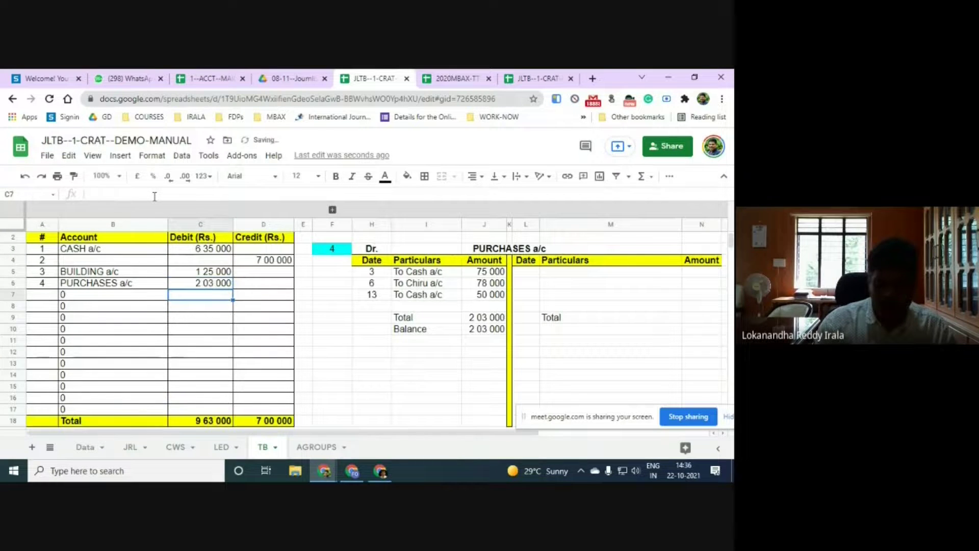
Enter account number 5 in A7, narrow column M, and post a credit of 500000 for Sales a/c
click(45, 299)
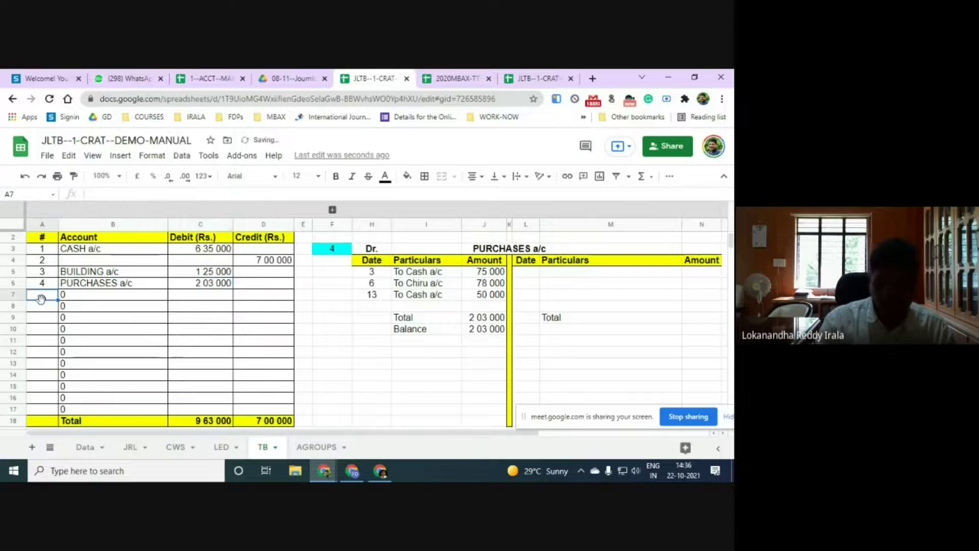
text(5)
key(Return)
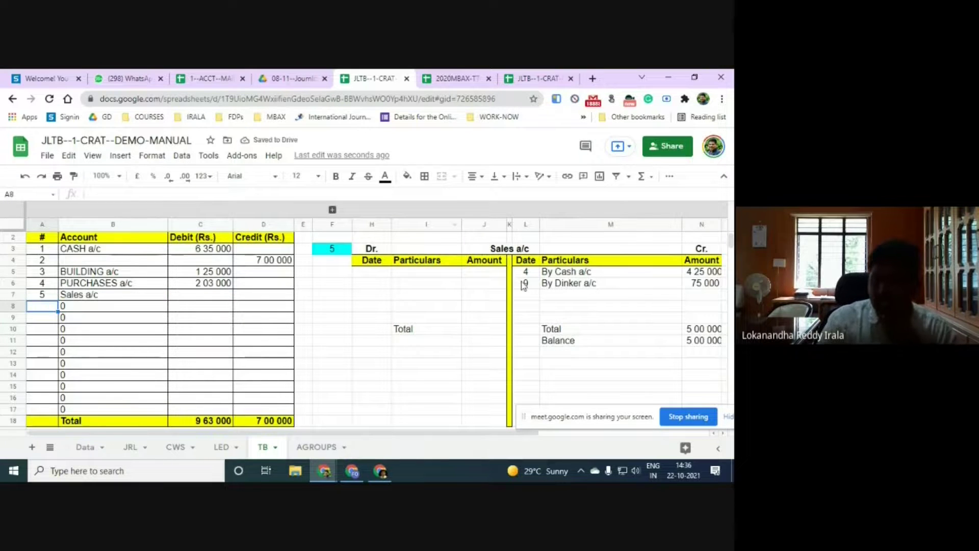
mouse_move(682, 224)
mouse_down()
mouse_move(634, 241)
mouse_move(690, 224)
mouse_up()
click(247, 298)
text(500000)
key(Return)
Enter account number 6 in A8 and post a debit of 31000 for Advt. Exp a/c
click(41, 308)
text(6)
key(Return)
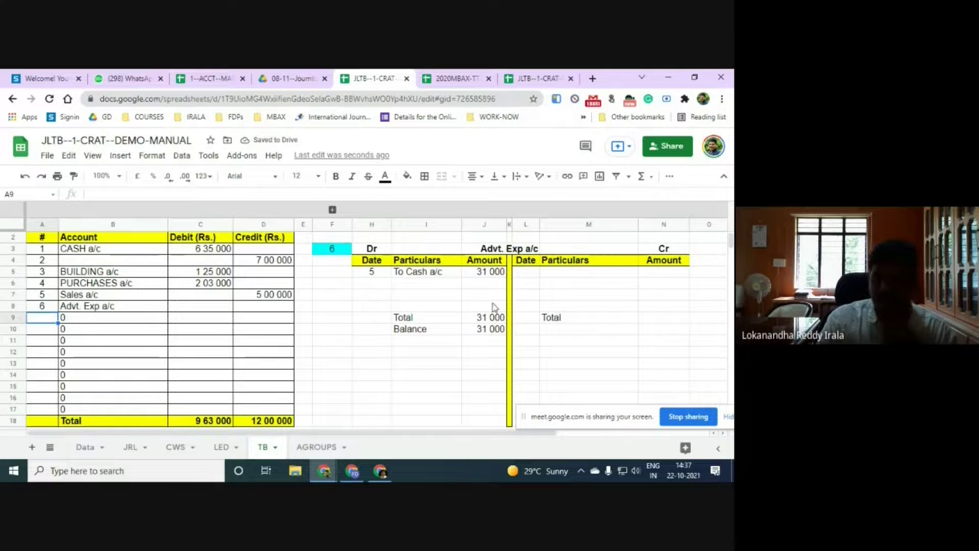
click(216, 306)
text(310)
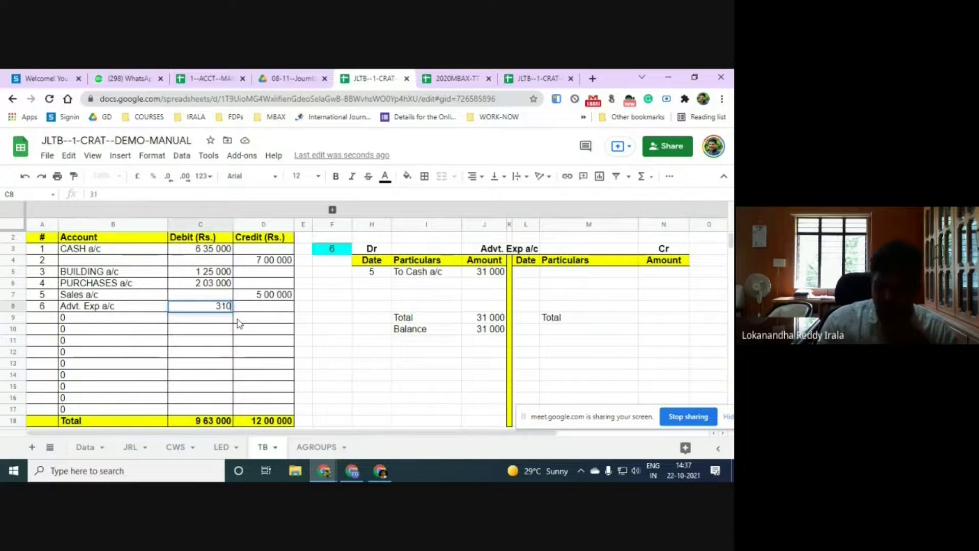
key(Return)
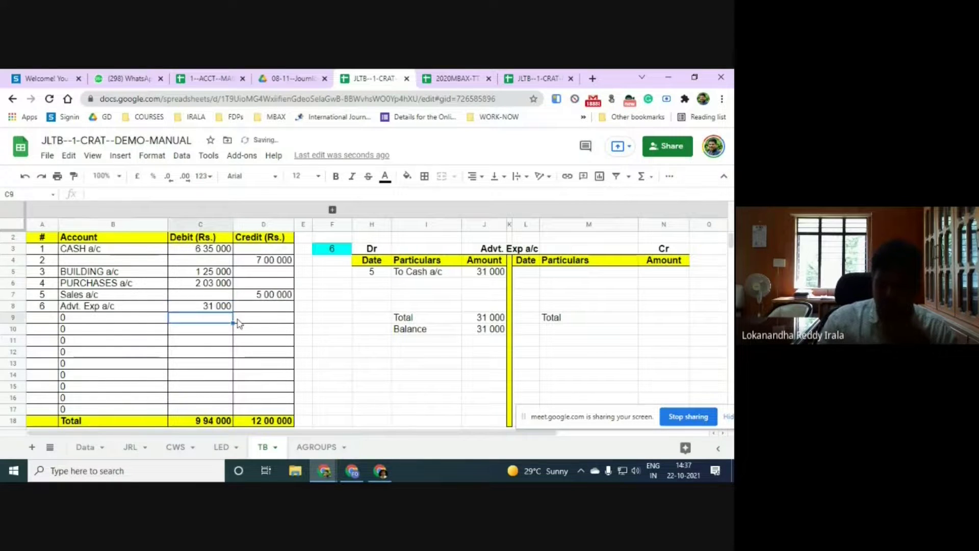
Enter account number 7 in A9 and post its ledger balance as a credit of 62000
click(40, 319)
text(7)
key(Return)
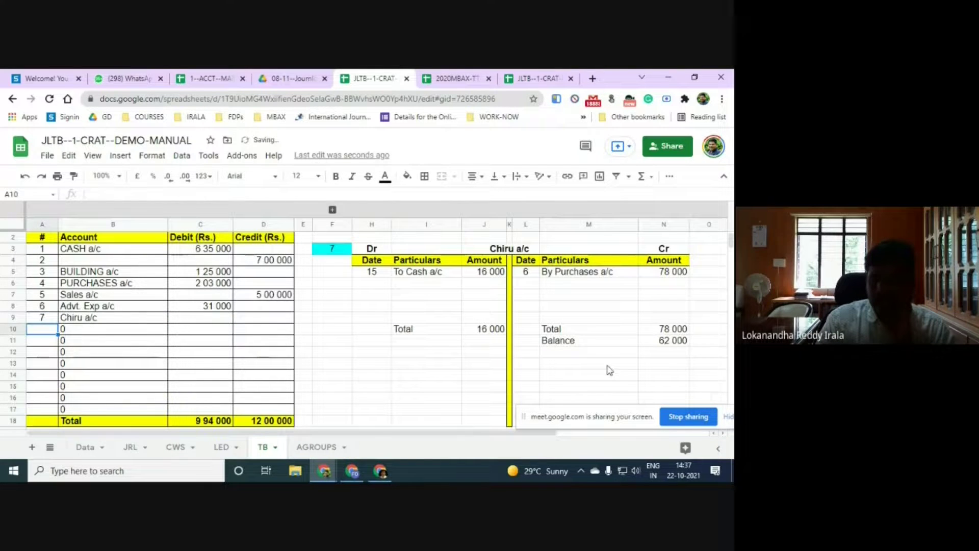
click(258, 318)
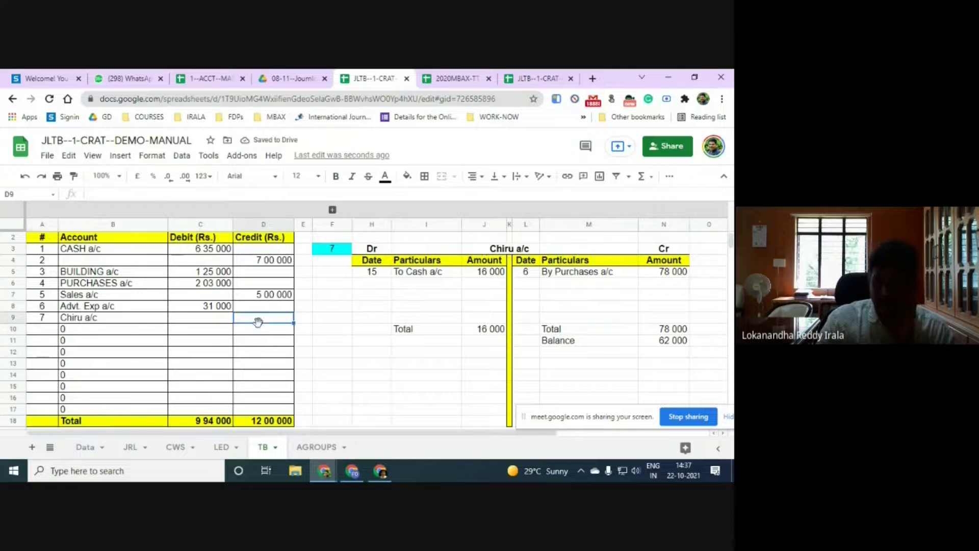
text(62000)
key(Return)
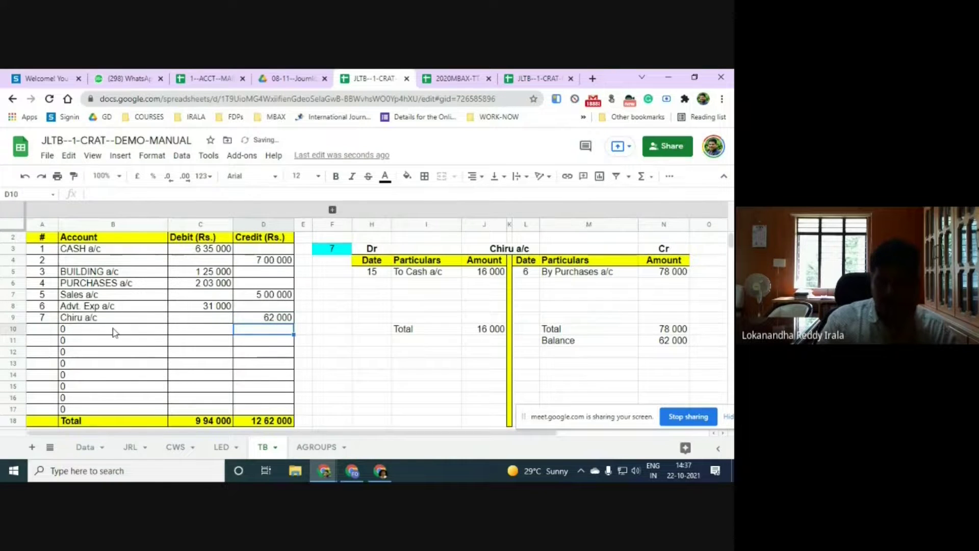
Enter account number 8 in A10 and post a debit of 64000 for Salaries a/c
click(47, 329)
text(8)
key(Return)
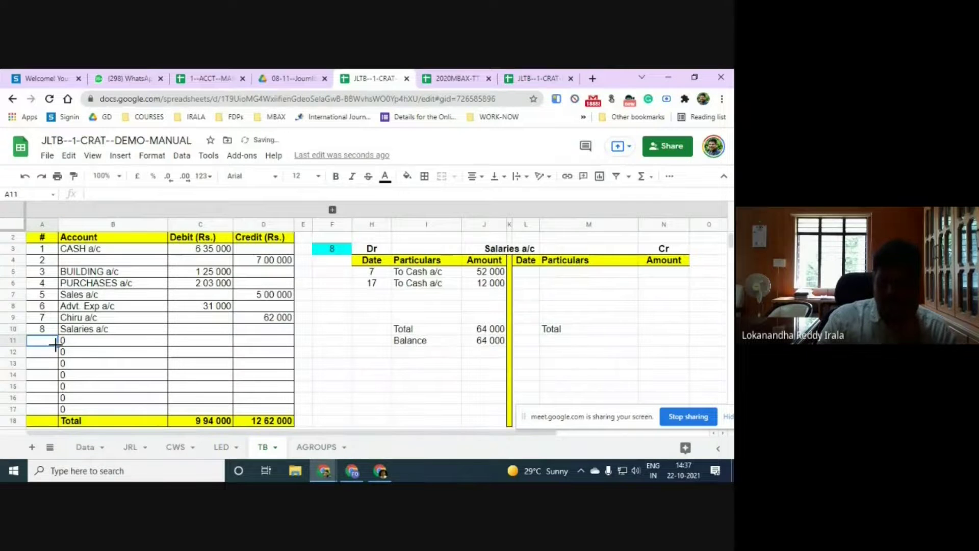
click(204, 333)
text(64000)
key(Return)
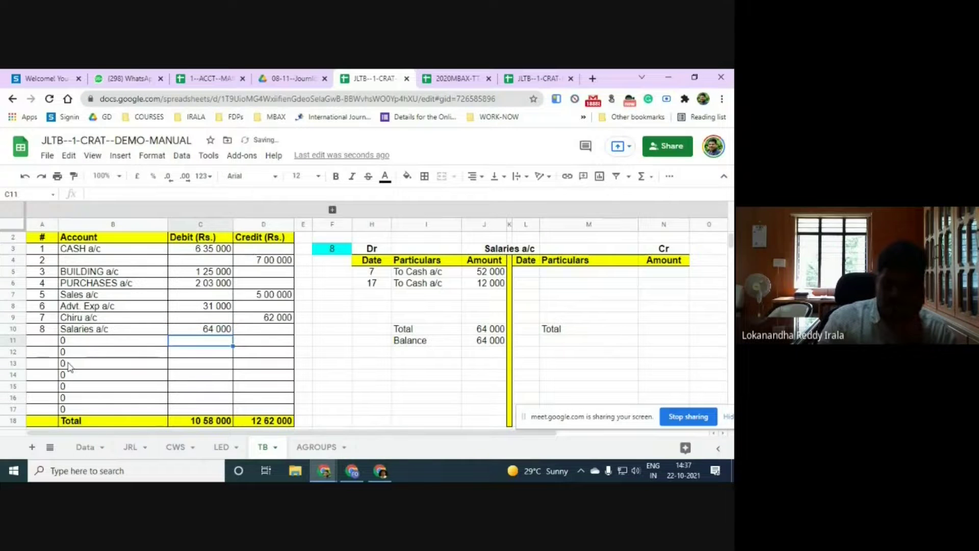
Enter account number 9 in A11 and post a debit of 100000 for ST Securities a/c
click(48, 342)
text(9)
key(Return)
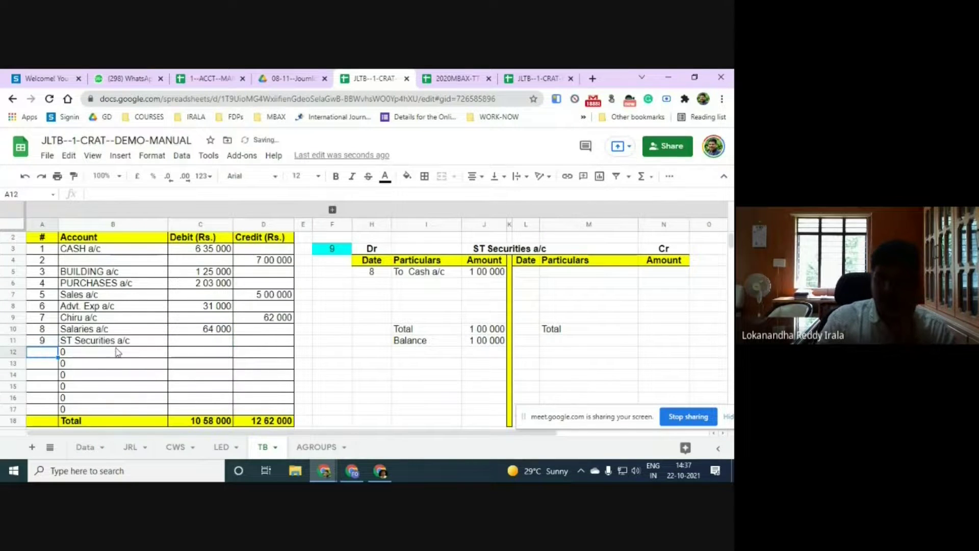
click(194, 340)
text(100000)
key(Return)
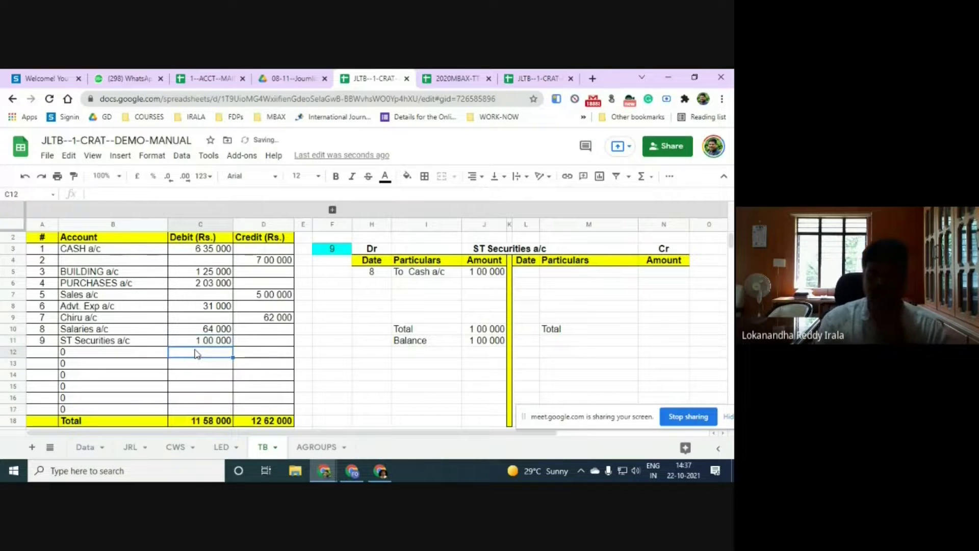
Enter account number 10 in A12 and post its ledger balance as a debit of 40000
key(Left)
key(Left)
text(10)
key(Return)
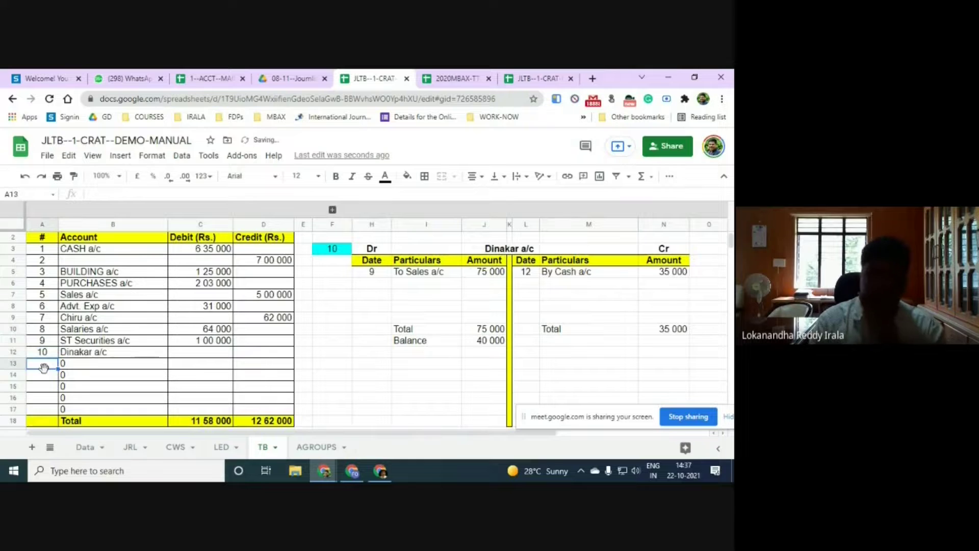
click(185, 354)
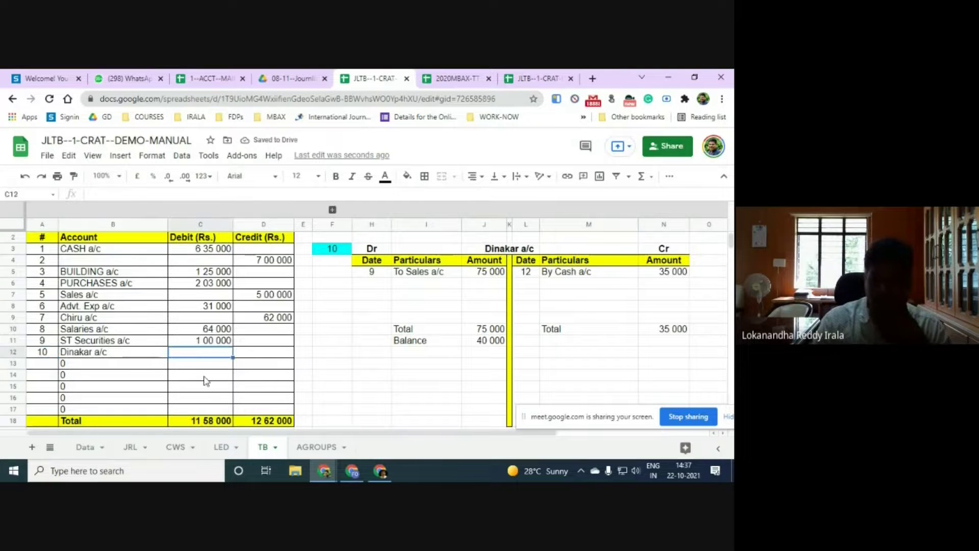
text(40000)
key(Return)
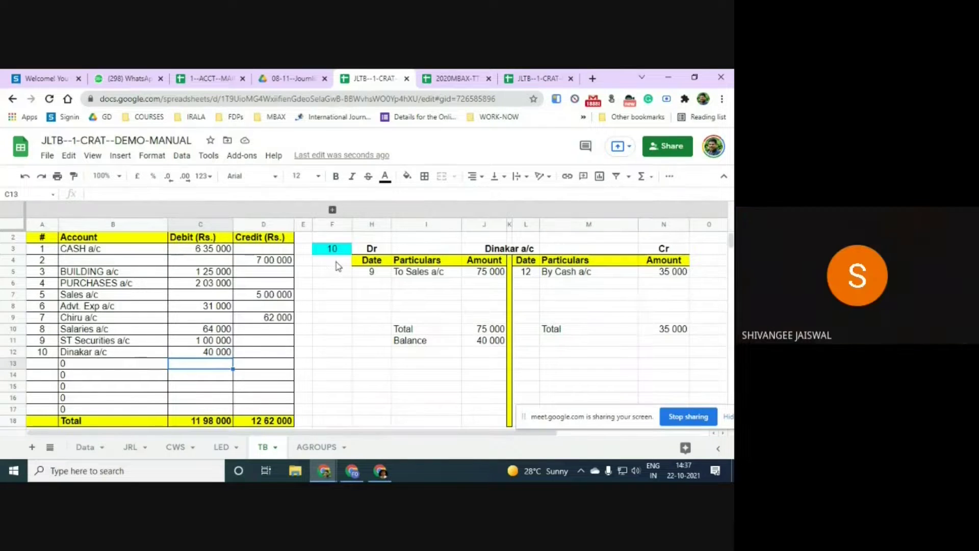
Enter account number 11 in A13 and post a debit of 23000 for Rent Paid a/c
click(54, 367)
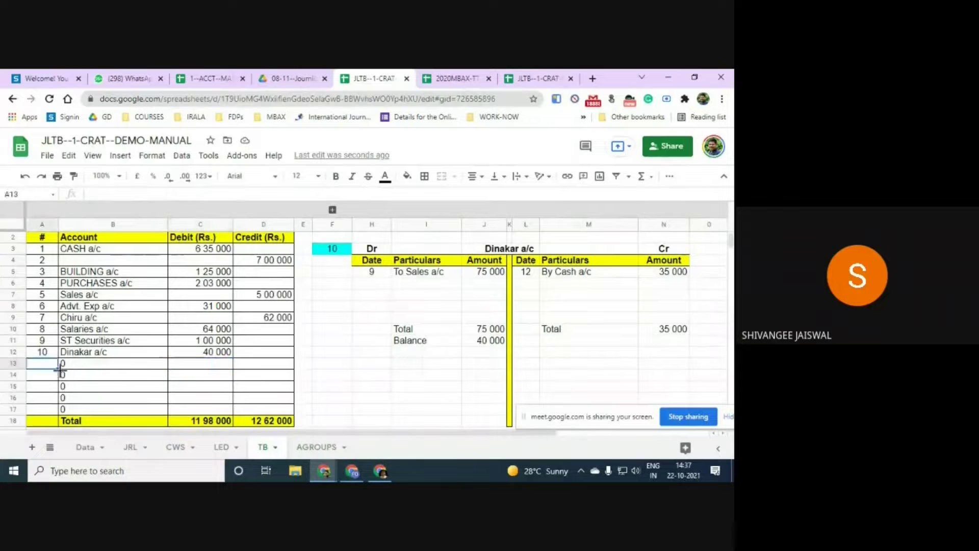
text(11)
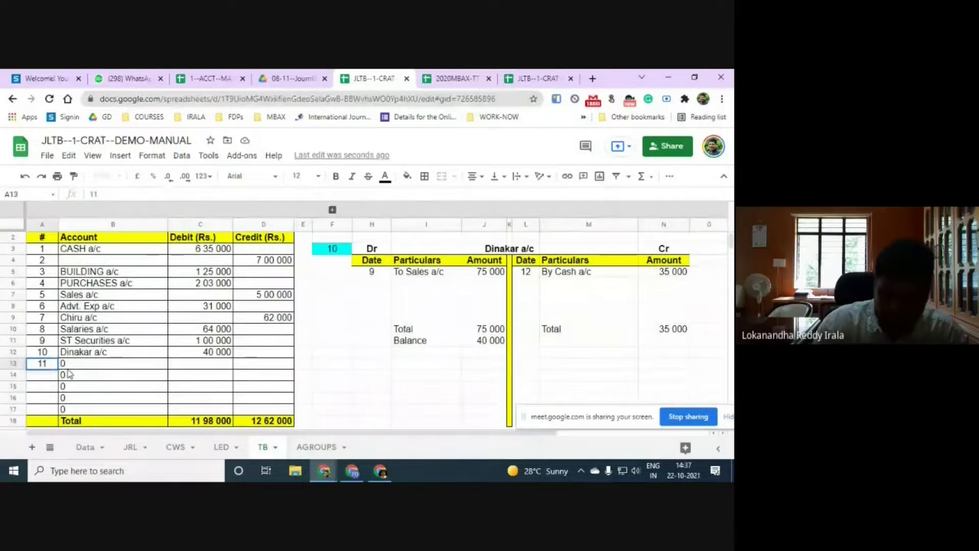
key(Return)
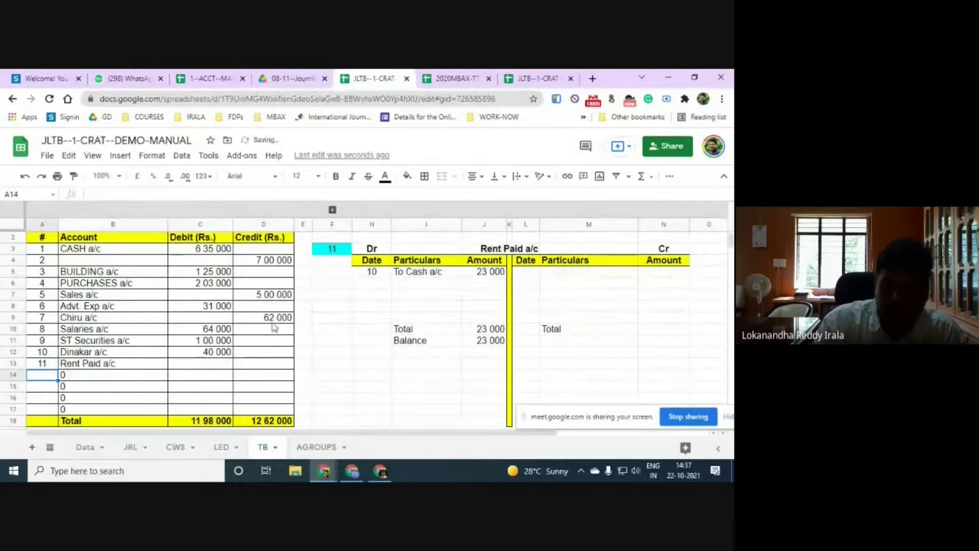
click(217, 364)
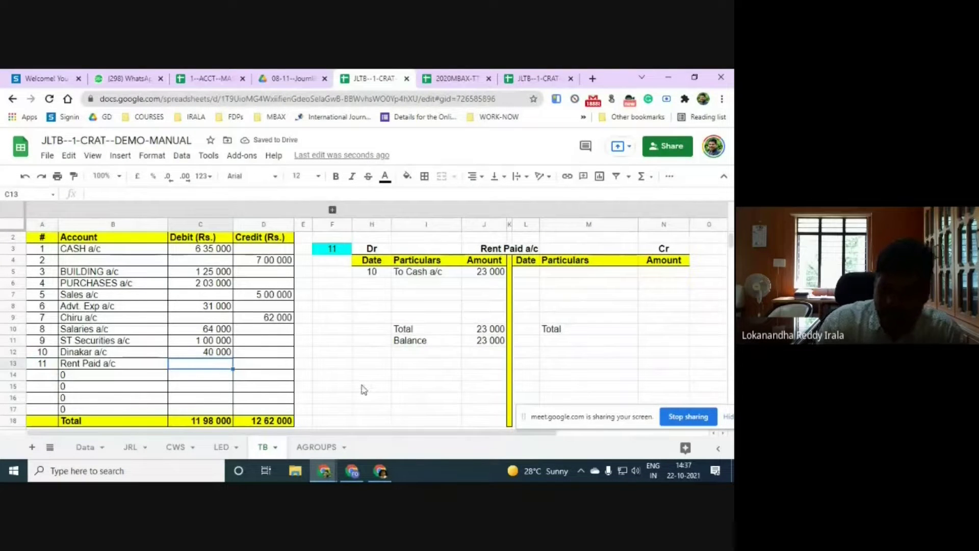
text(2300)
key(Return)
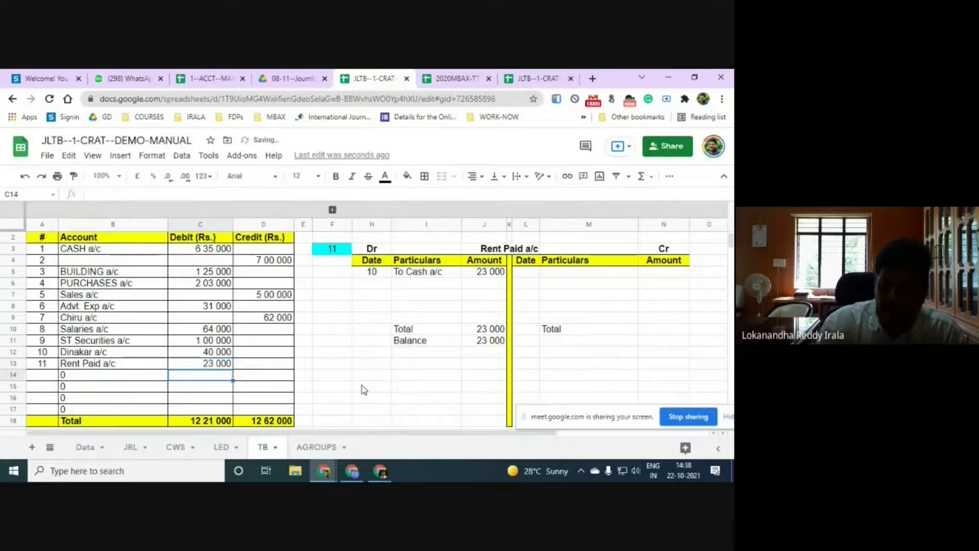
Enter account number 12 in A14 and post a debit of 25000 for Taxes Paid a/c
click(32, 377)
text(12)
key(Return)
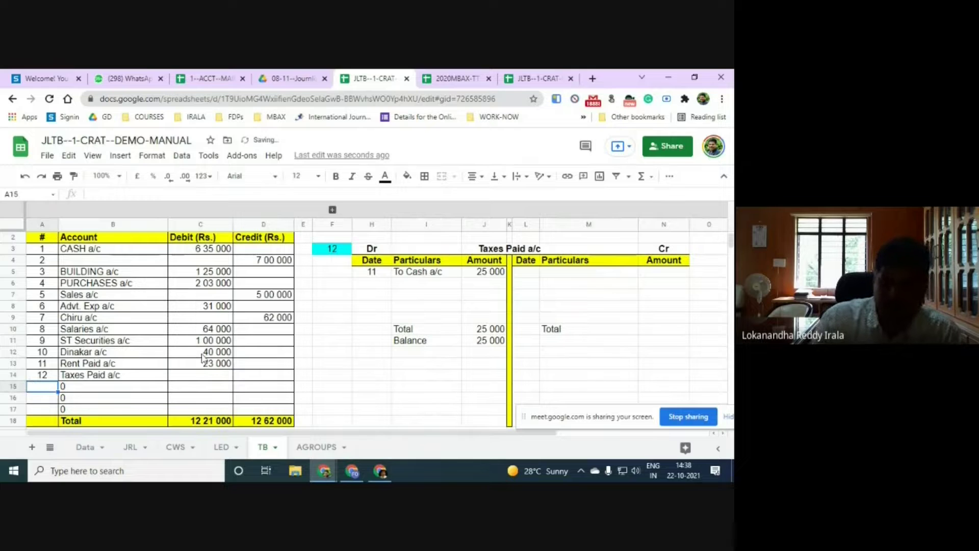
click(206, 376)
text(25000)
key(Return)
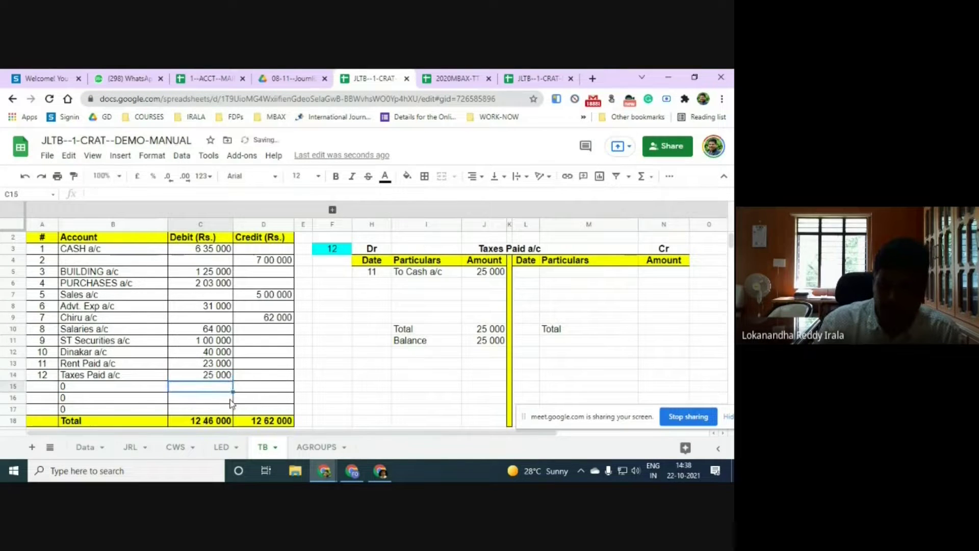
Enter account number 13 in A15 and post a debit of 3000 for Sales Commssion a/c
click(37, 386)
text(13)
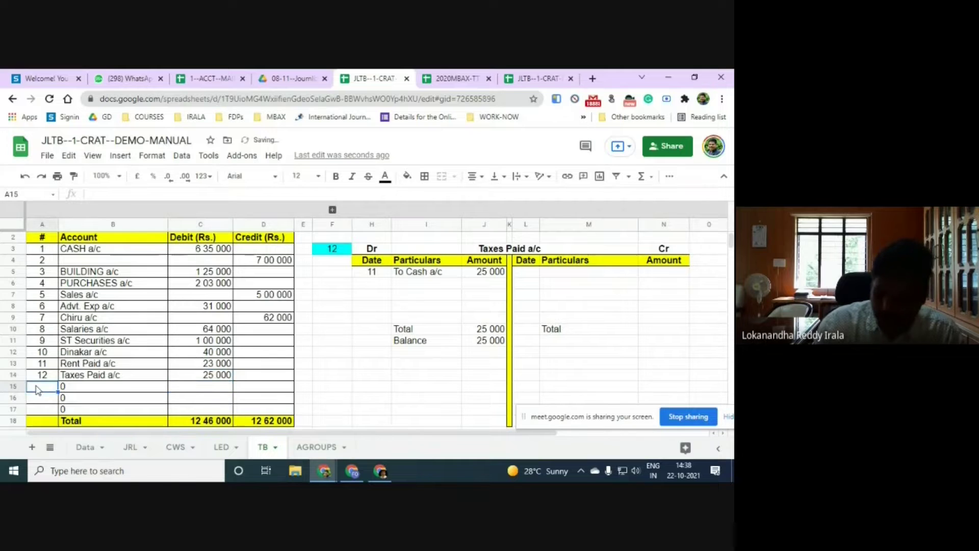
key(Return)
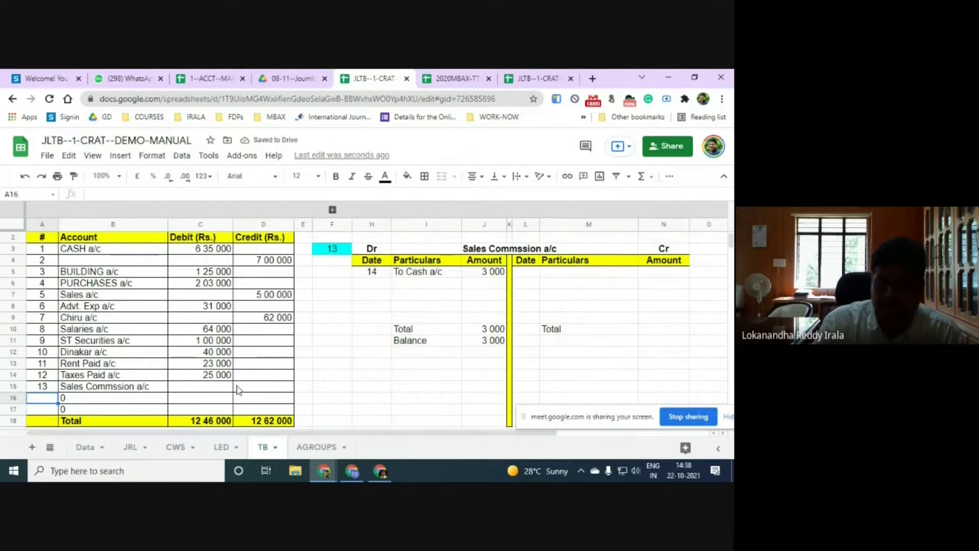
click(214, 388)
text(3000)
key(Return)
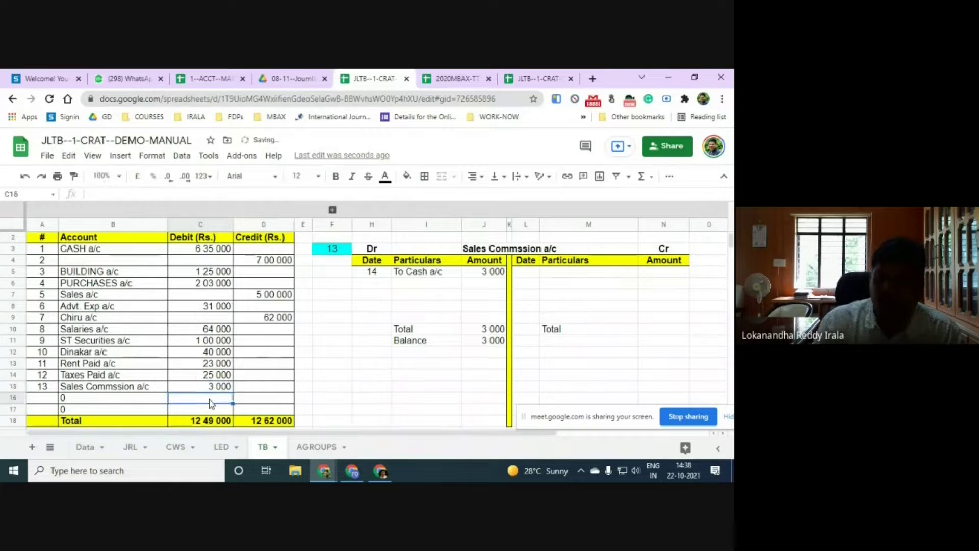
Enter account number 14 in A16 and post a credit of 7500 for Interest Received a/c
click(50, 399)
text(14)
key(Return)
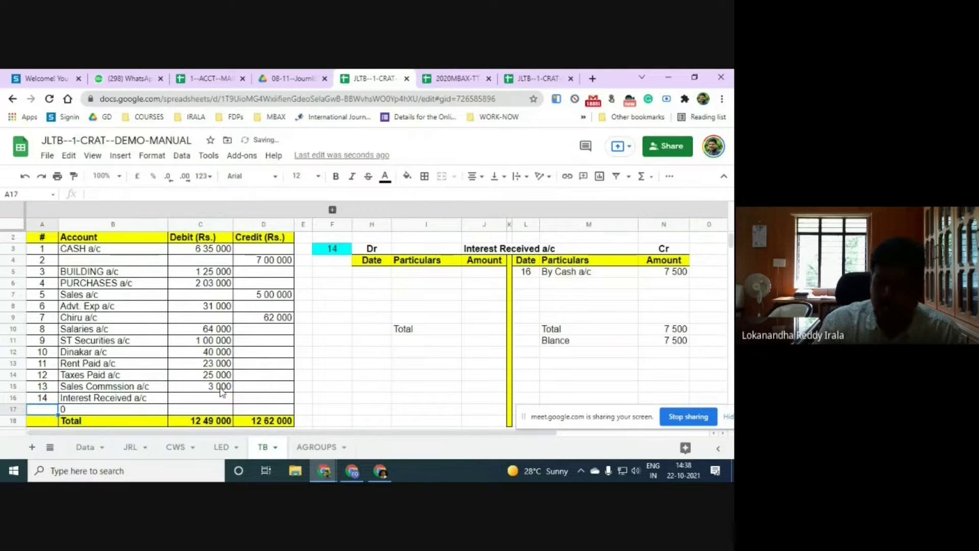
click(242, 400)
text(7500)
key(Return)
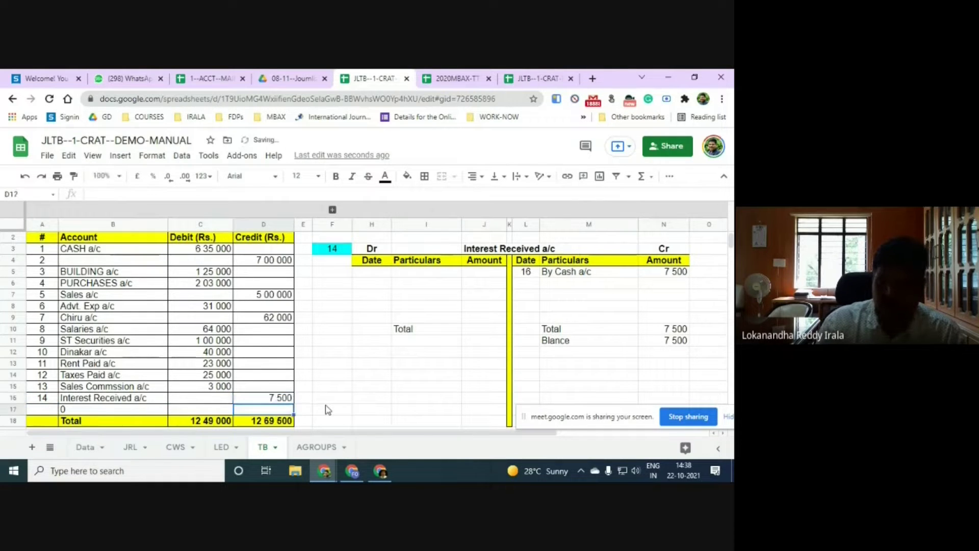
Enter account number 15 in A17 and post a debit of 20000 for Insurance Premium a/c
click(42, 411)
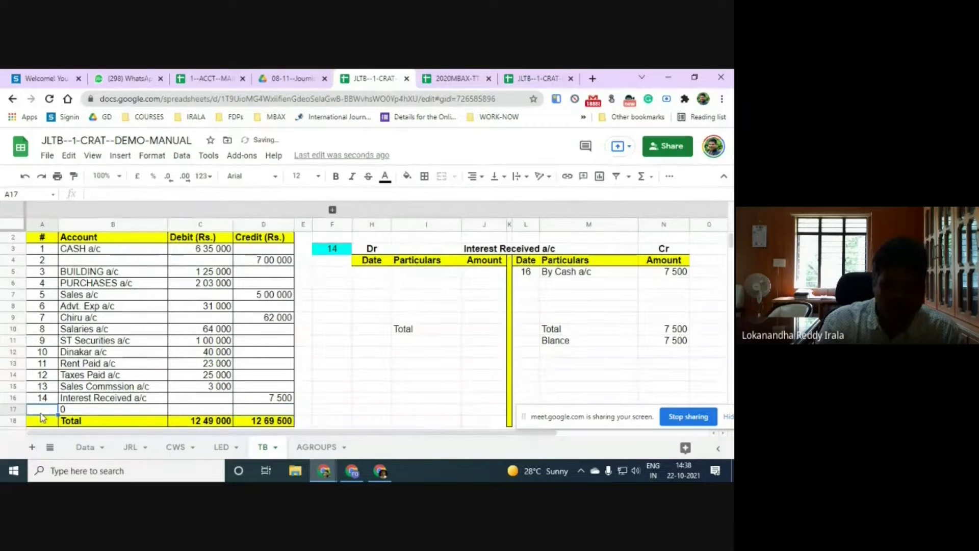
text(15)
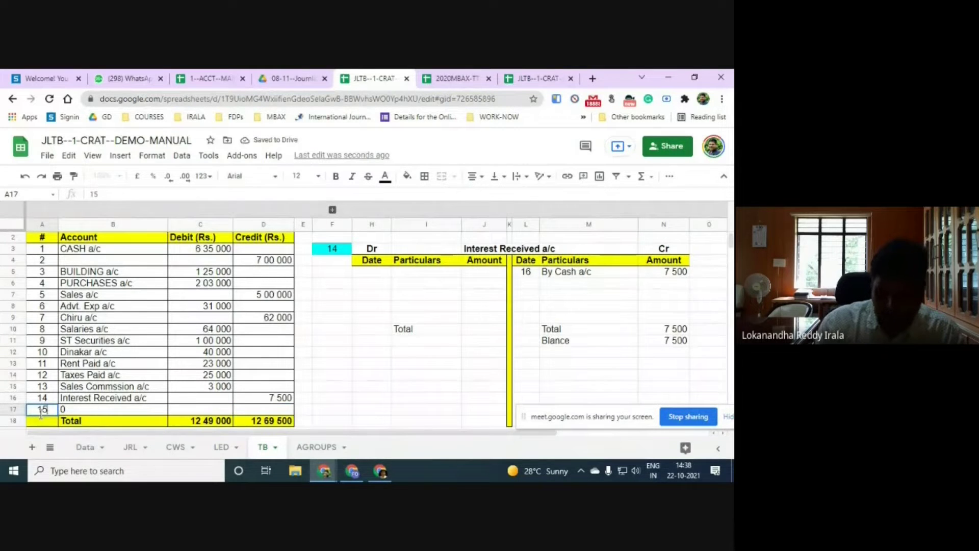
key(Tab)
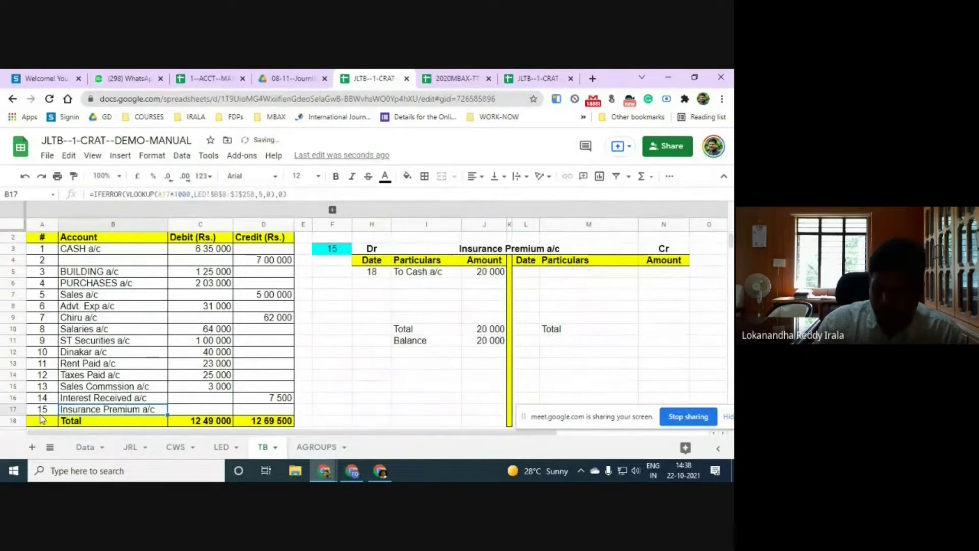
key(Tab)
text(20000)
key(Return)
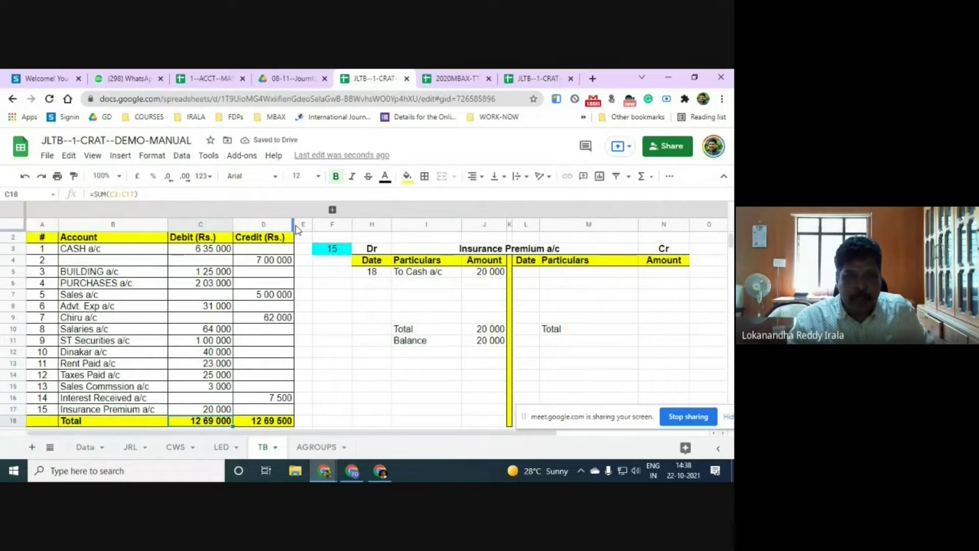
Slightly narrow the Debit and Credit columns, C and D, of the Trail Balance
scroll(255, 245, up, 1)
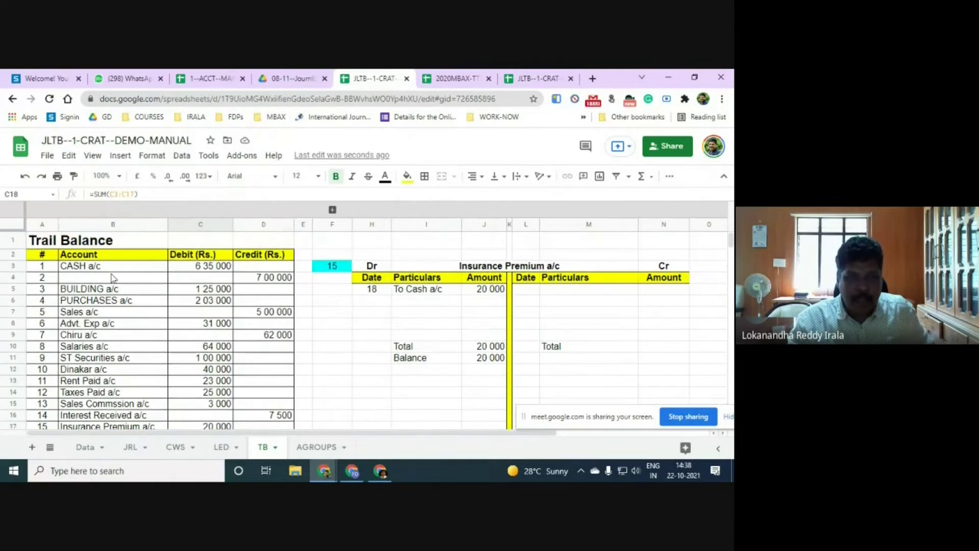
scroll(113, 278, down, 1)
drag(232, 232, 225, 232)
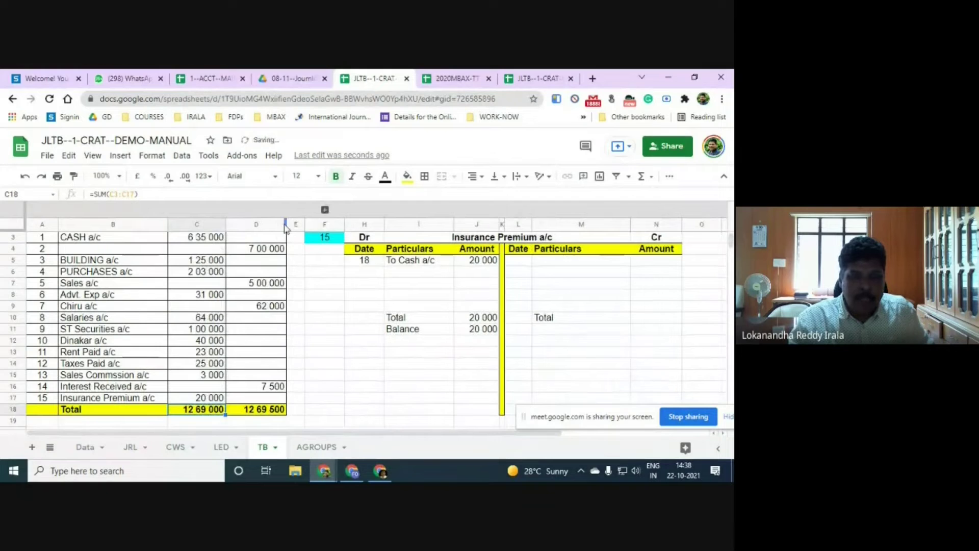
drag(286, 225, 278, 225)
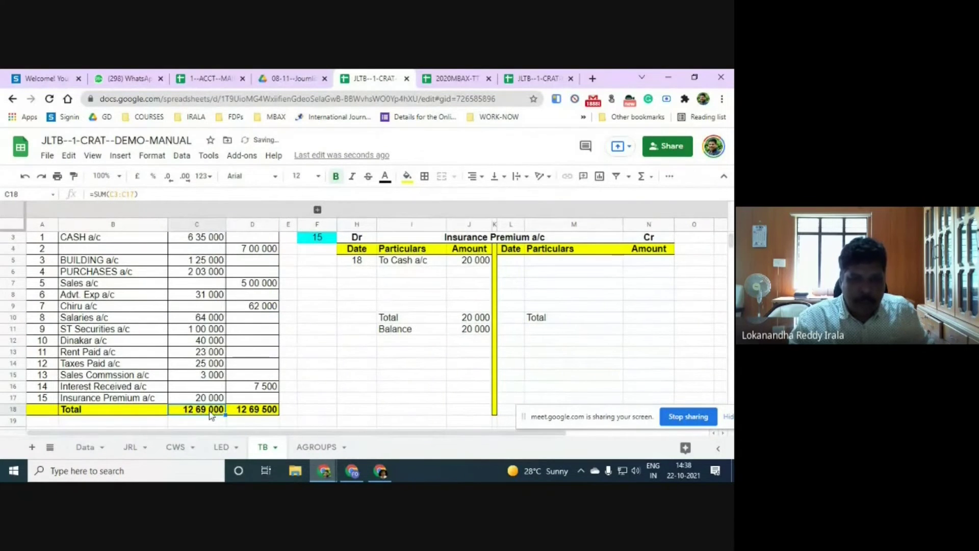
Compare the debit total in C18 with the credit total in D18
click(253, 412)
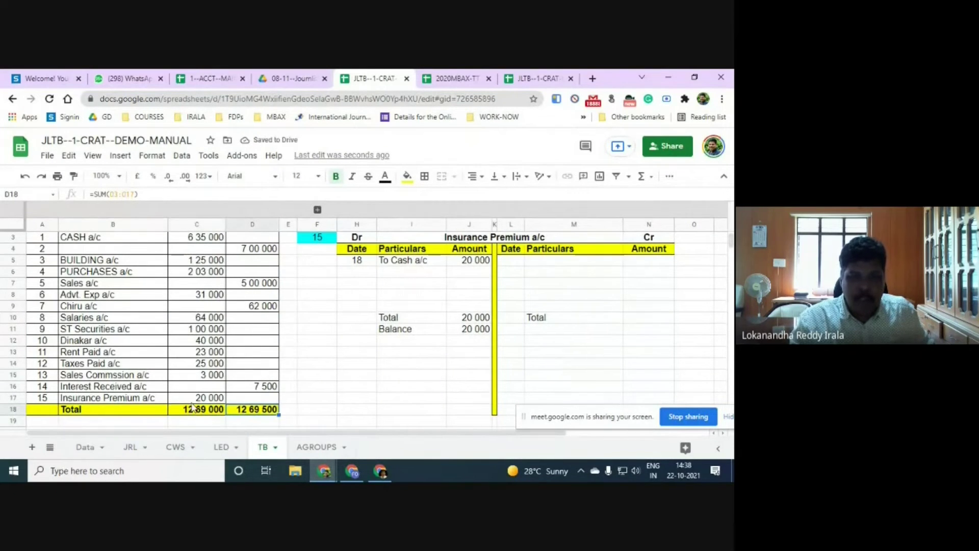
click(193, 406)
click(250, 413)
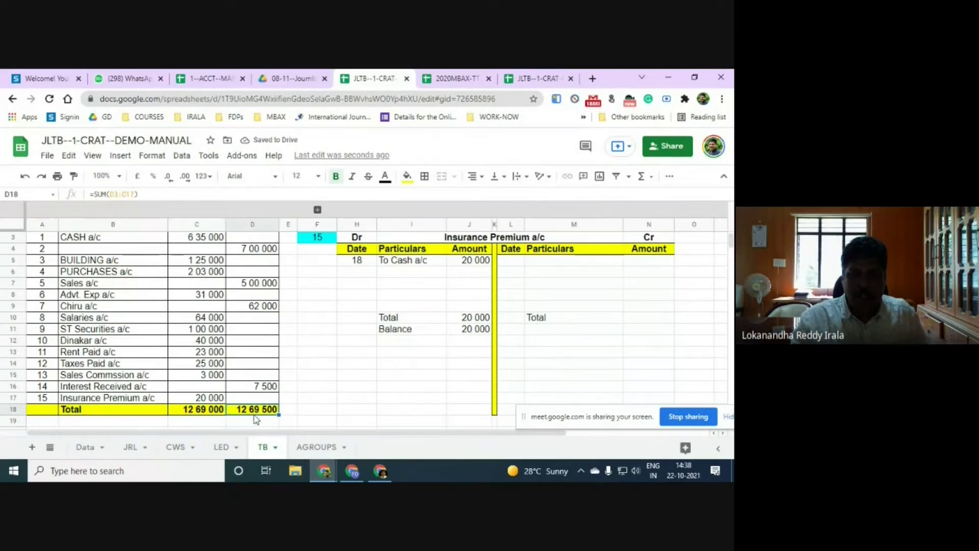